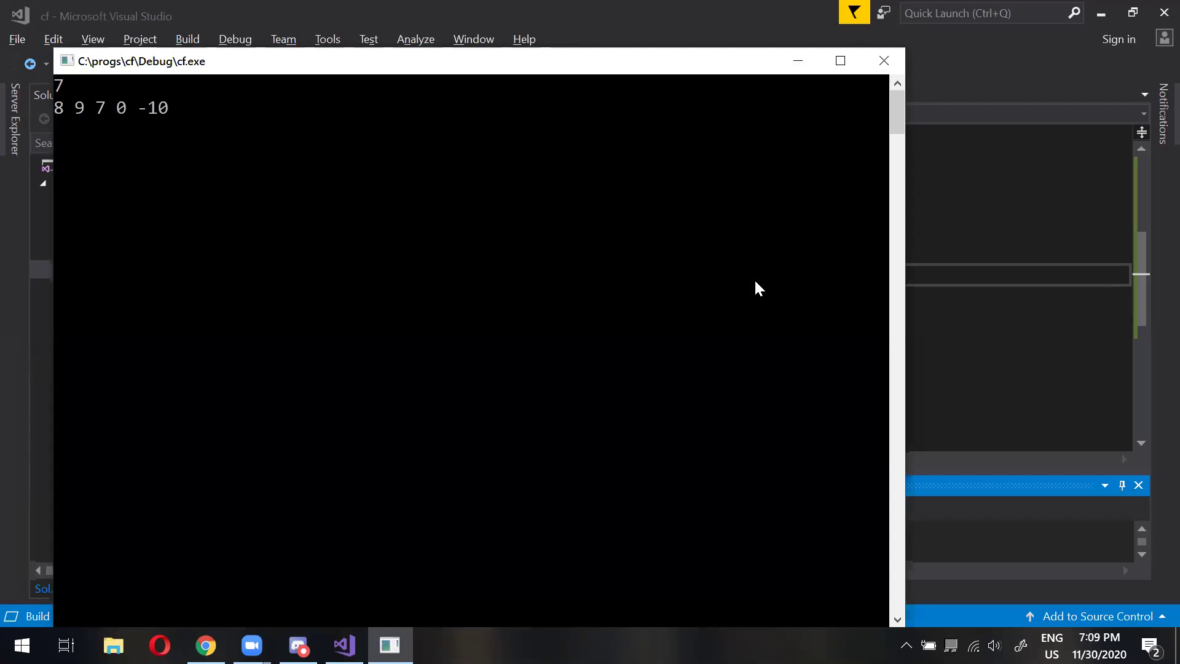
Complete the seven-number test array with -6 and 10, run the sort on it and close the console.
text(10)
key(Return)
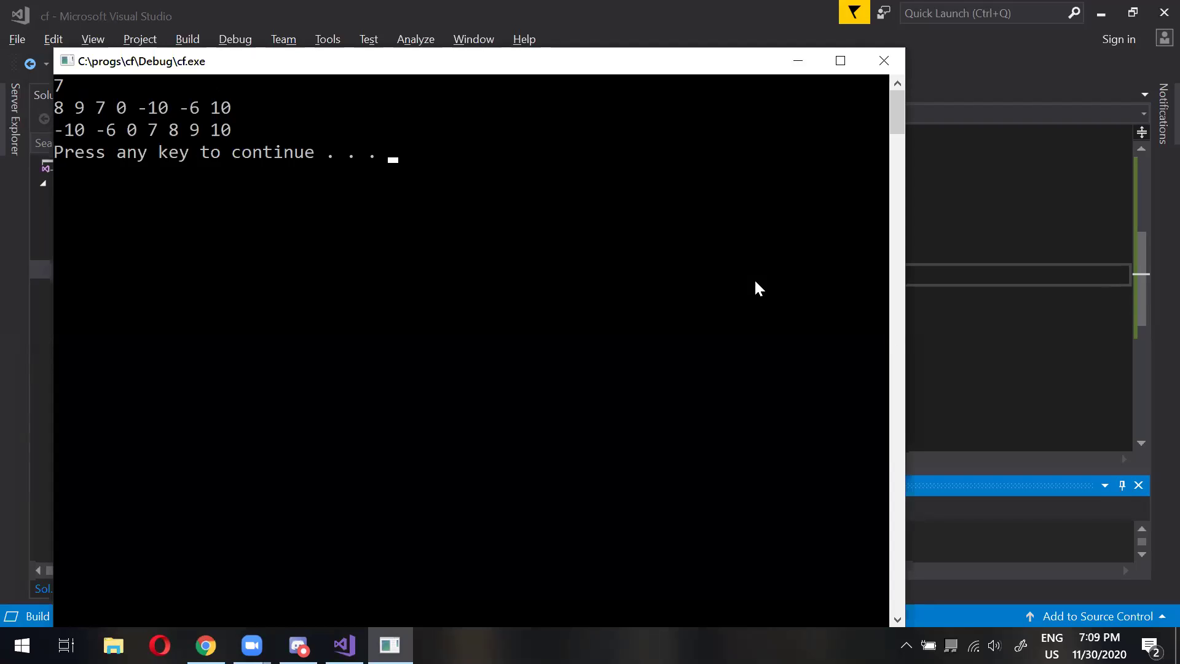
key(Return)
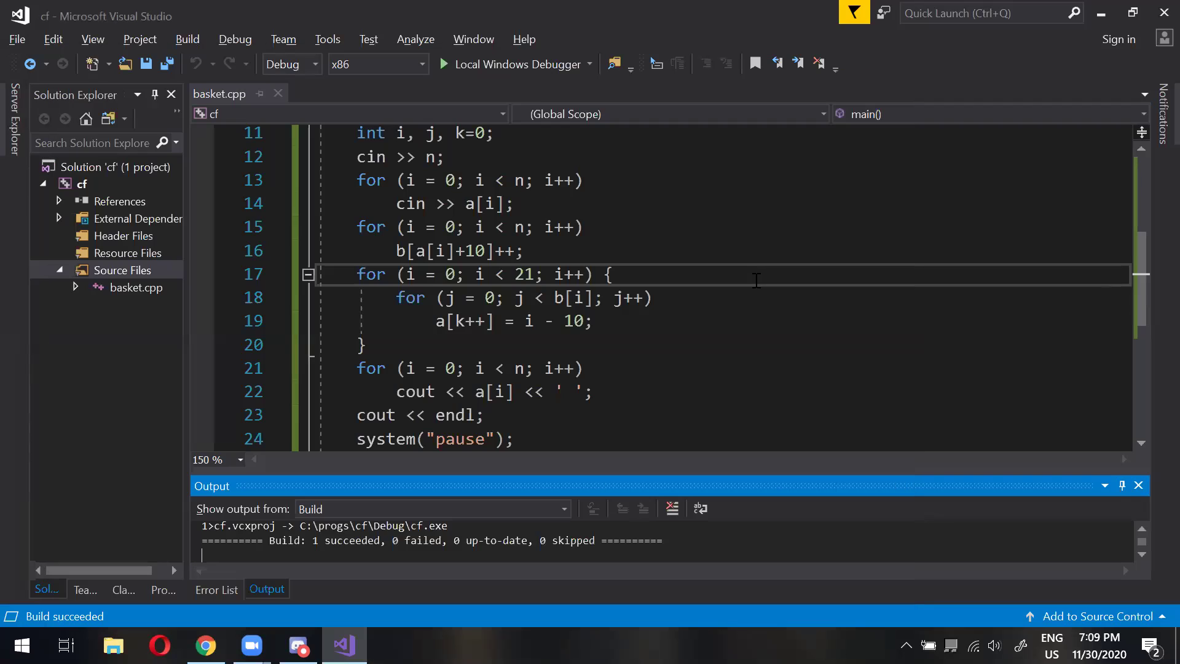
Review the counting sort code in basket.cpp, from the variable declarations through the output loop.
click(719, 348)
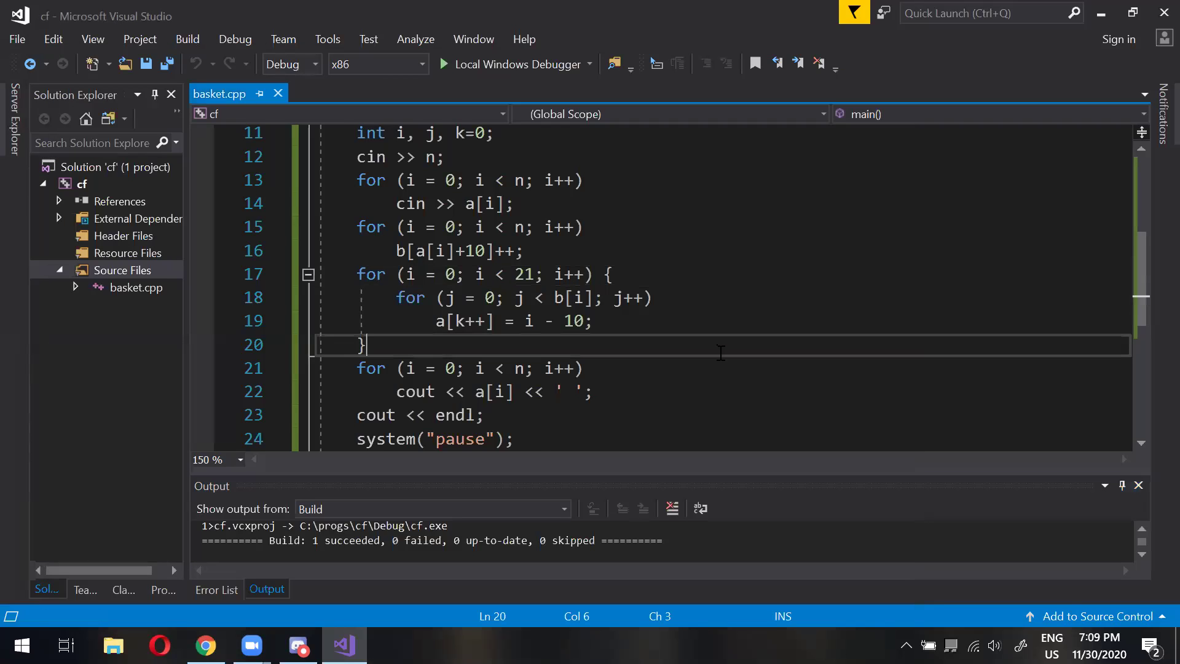
scroll(721, 354, up, 1)
scroll(718, 350, up, 3)
scroll(718, 353, down, 3)
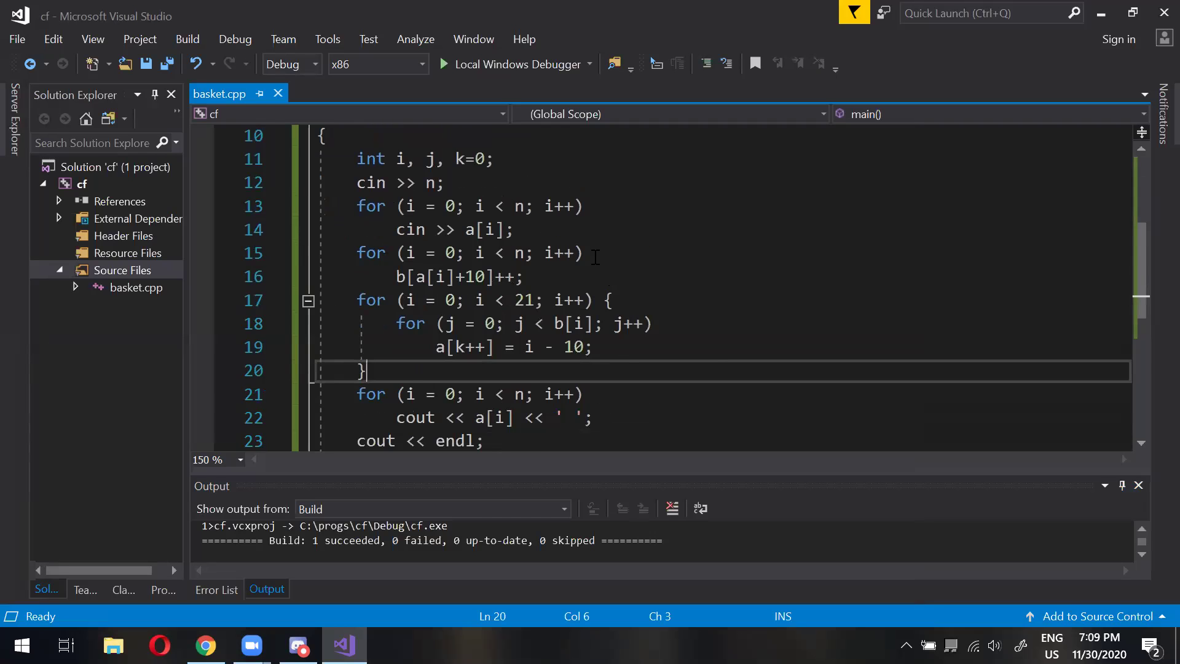
scroll(596, 258, down, 2)
scroll(595, 258, up, 3)
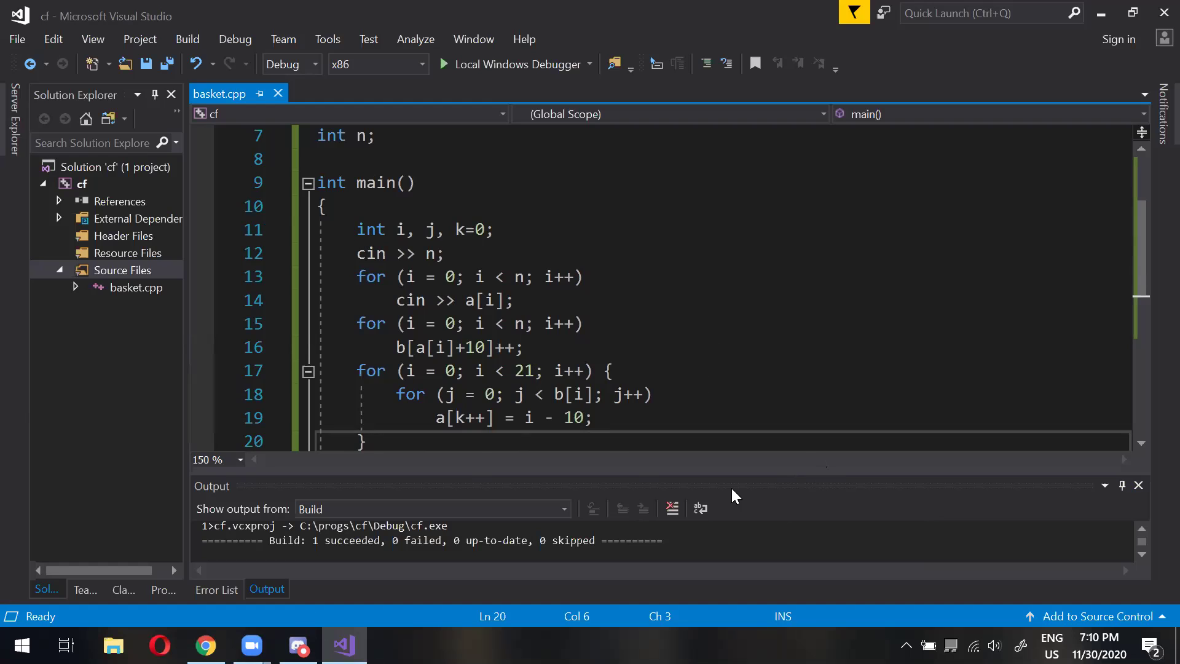
Switch to Chrome, open the group's results spreadsheet, review the struct informatics rows and select cell E6.
key(alt+Tab)
key(alt+Tab)
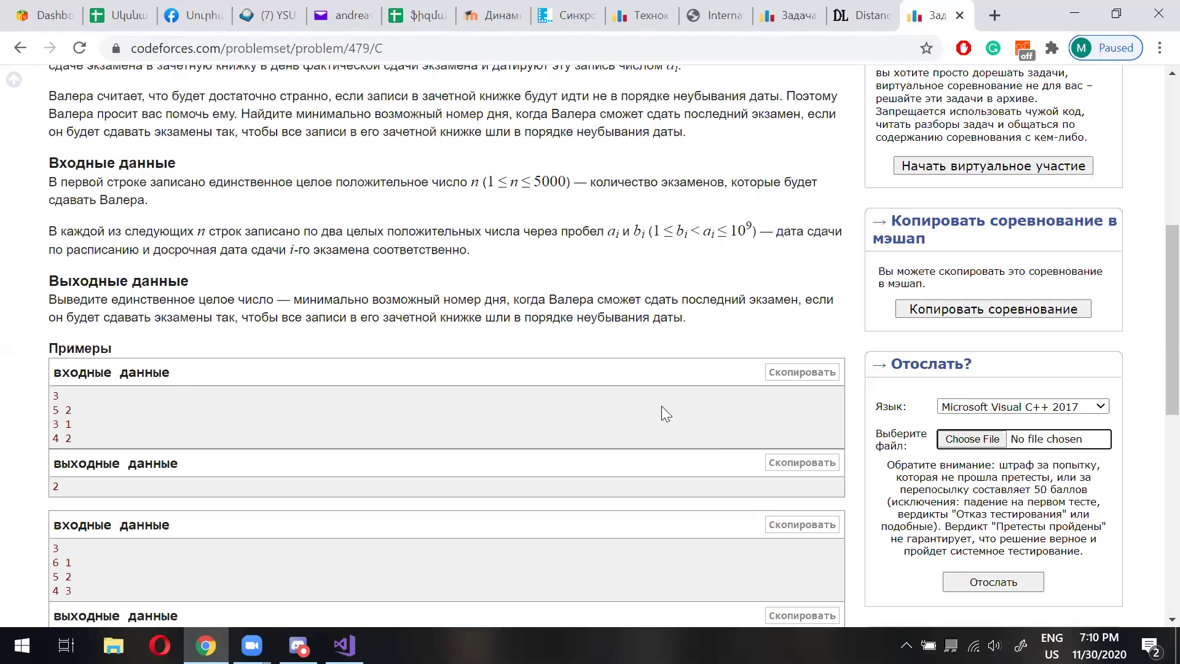
click(115, 18)
scroll(285, 512, down, 2)
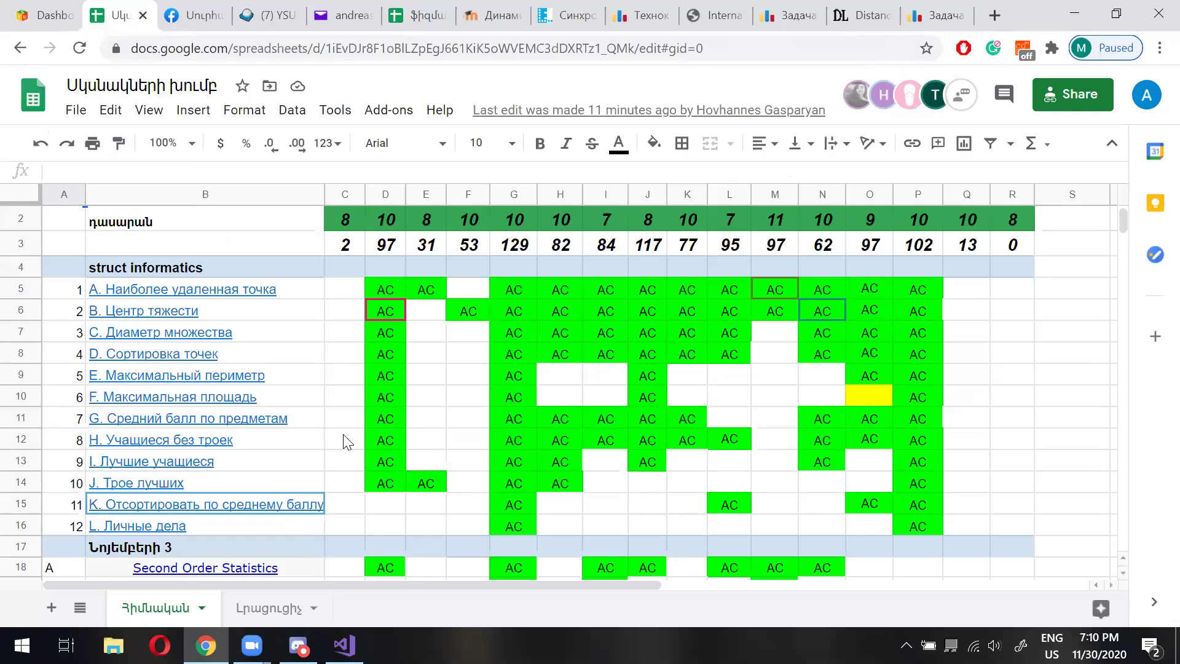
scroll(464, 487, up, 2)
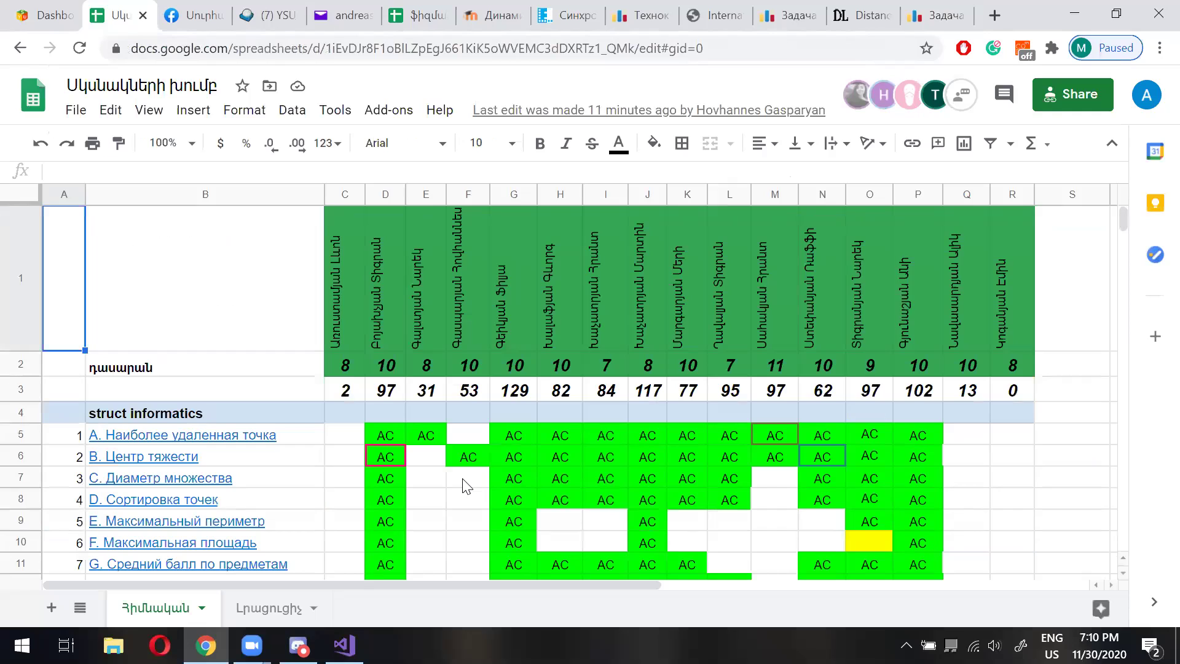
scroll(465, 486, down, 2)
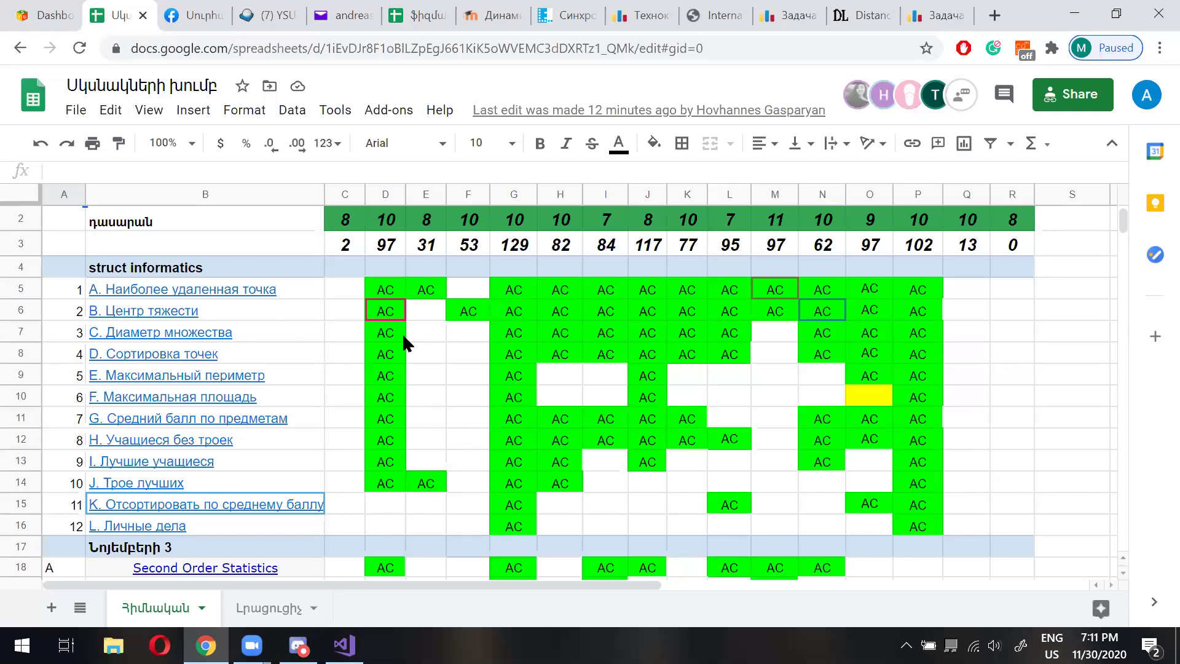
key(ctrl+Home)
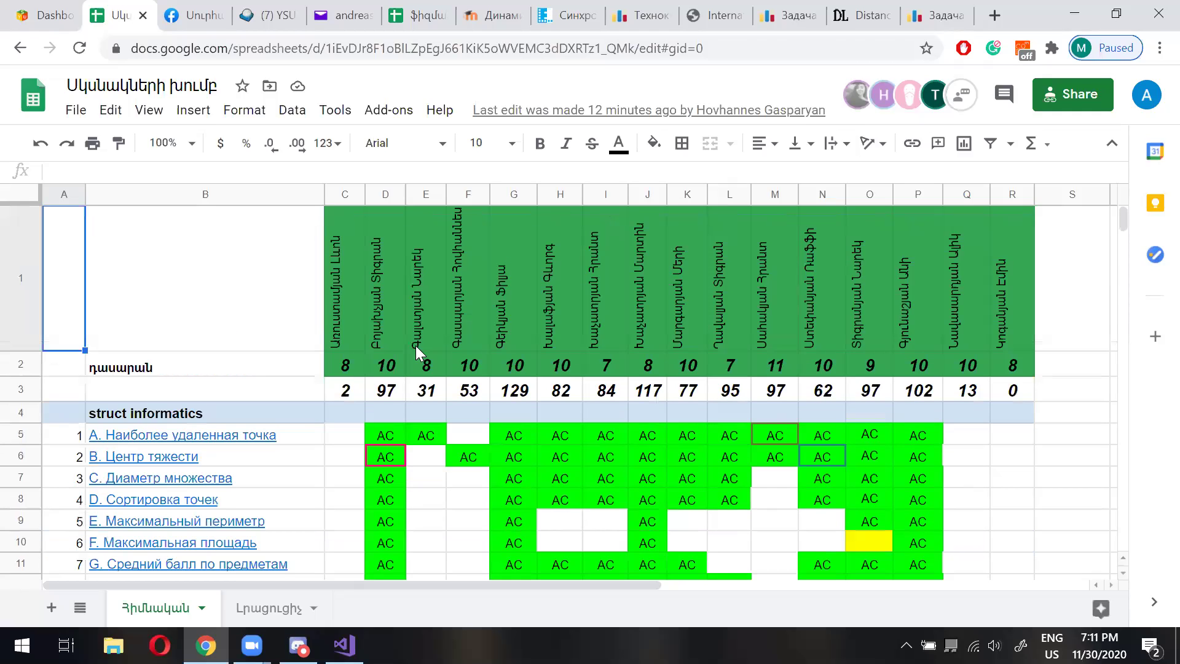
click(431, 453)
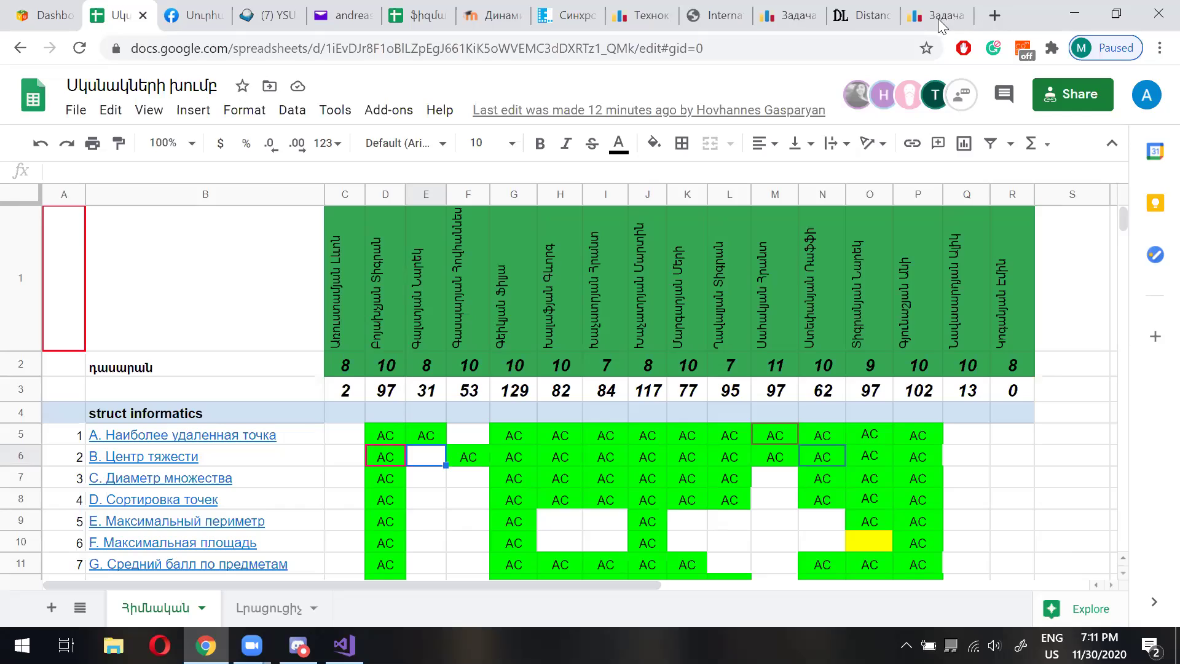
Close the Codeforces problem 479/C page and open informatics.msk.ru in a new tab.
click(961, 24)
click(960, 18)
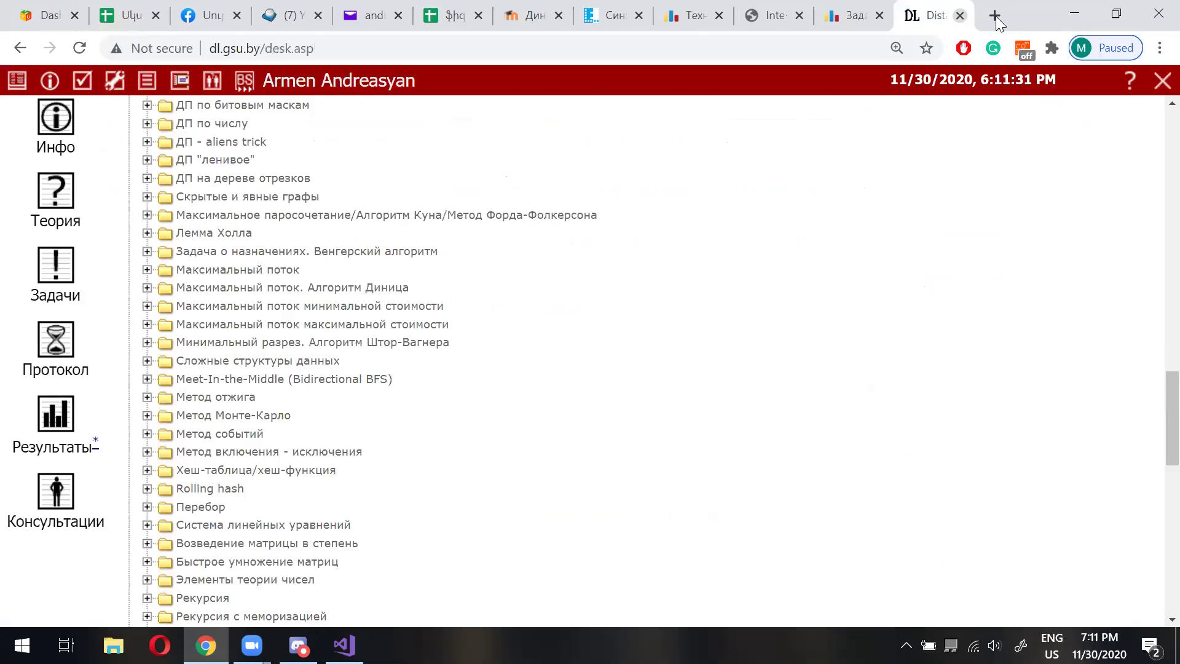
click(995, 15)
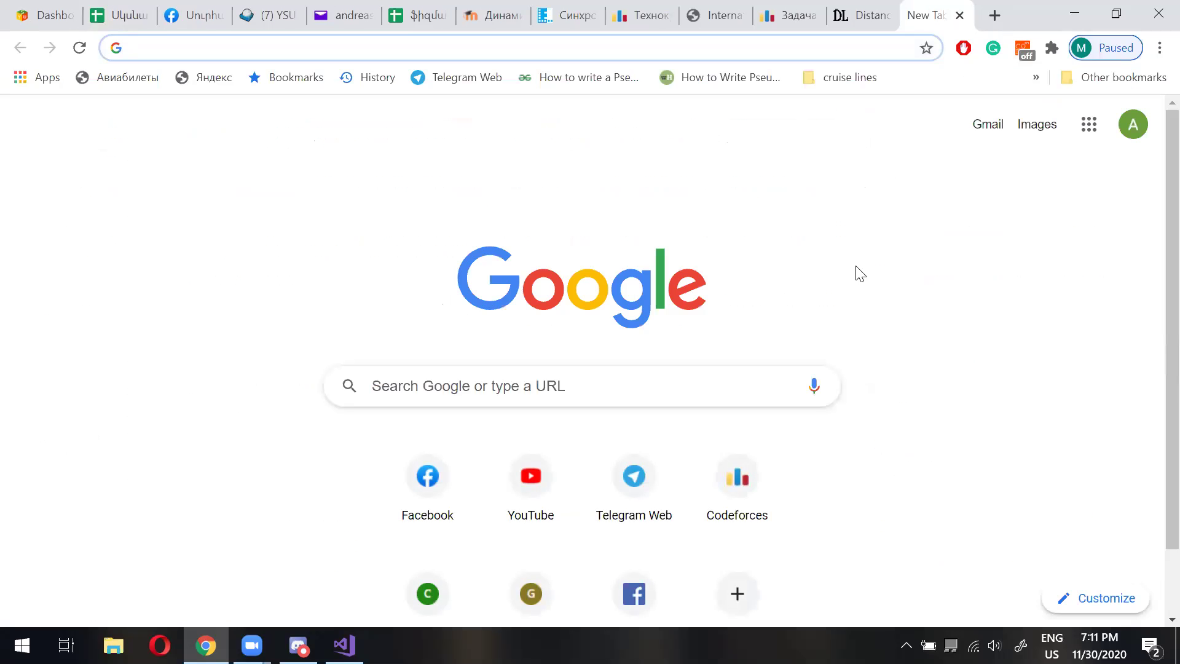
text(in)
key(Right)
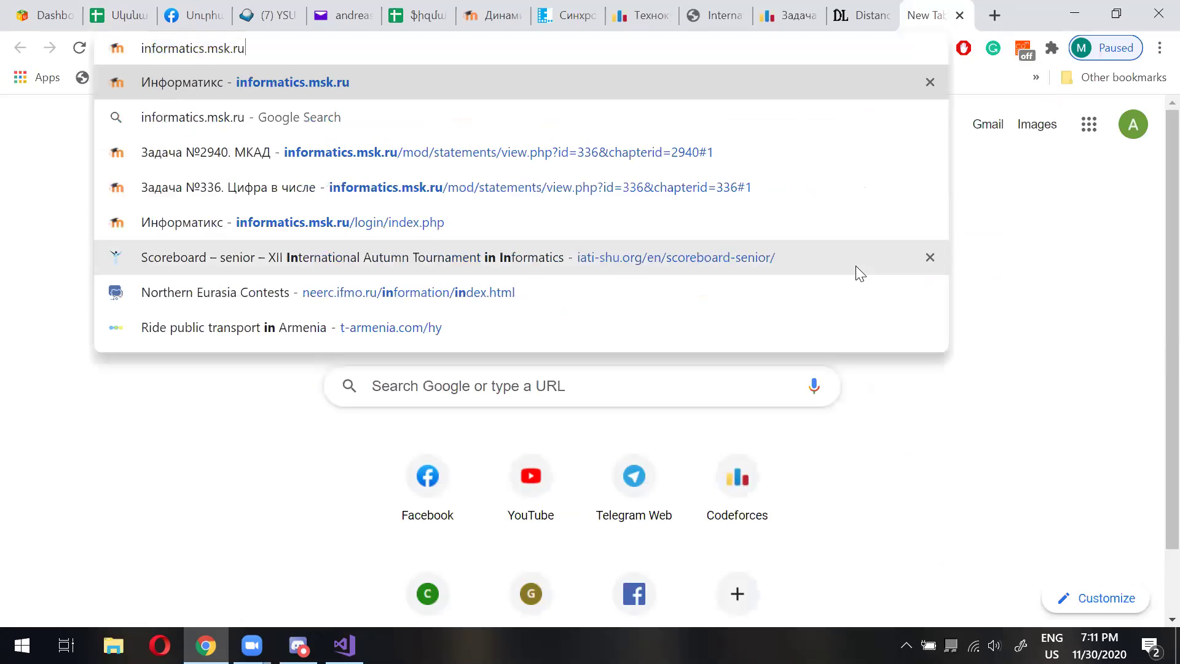
key(Return)
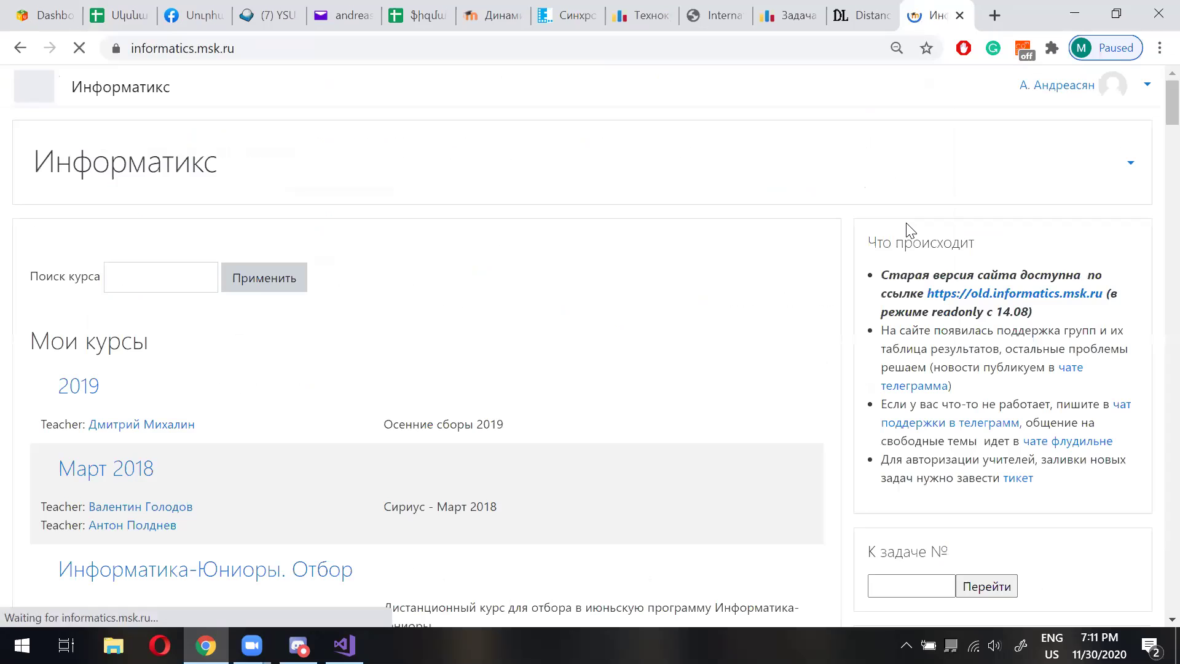
Open the Типы данных course and go to the Условия задач of Тема 3, Структуры.
scroll(497, 264, down, 7)
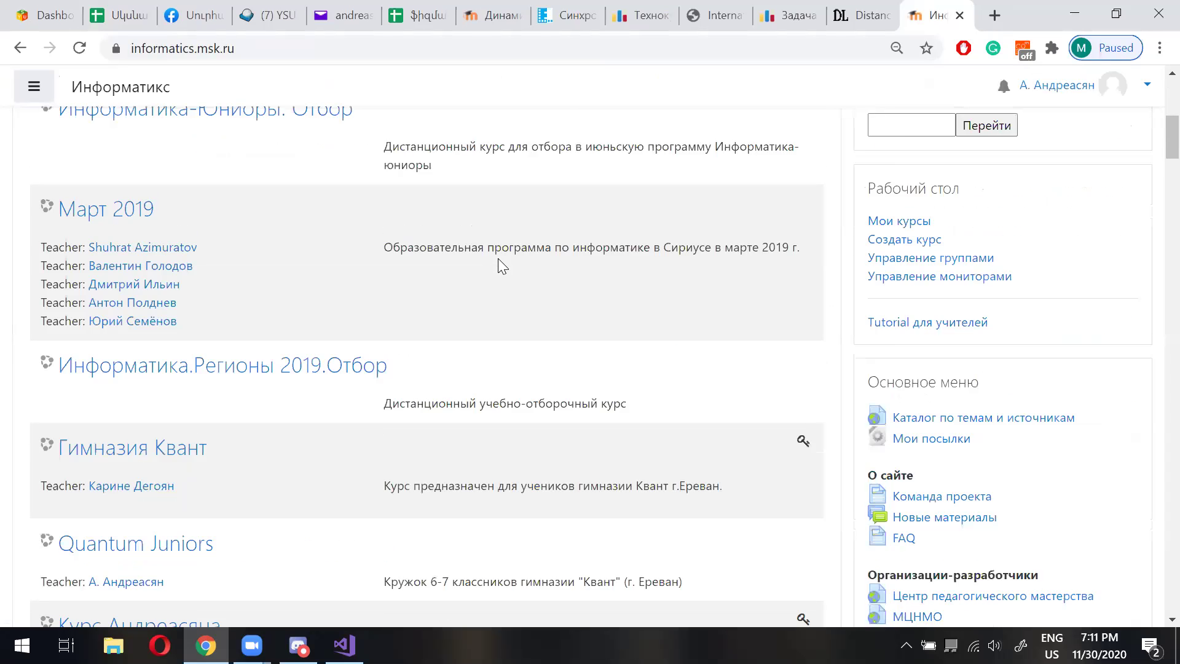
scroll(497, 264, down, 1)
scroll(503, 265, down, 10)
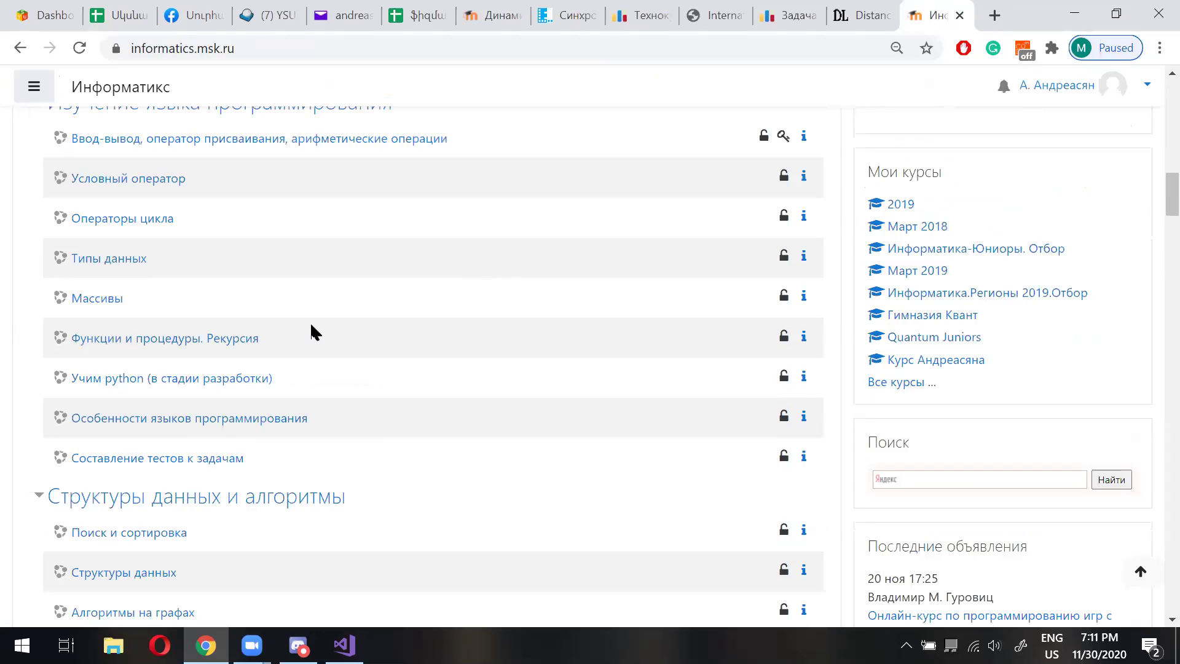
click(109, 259)
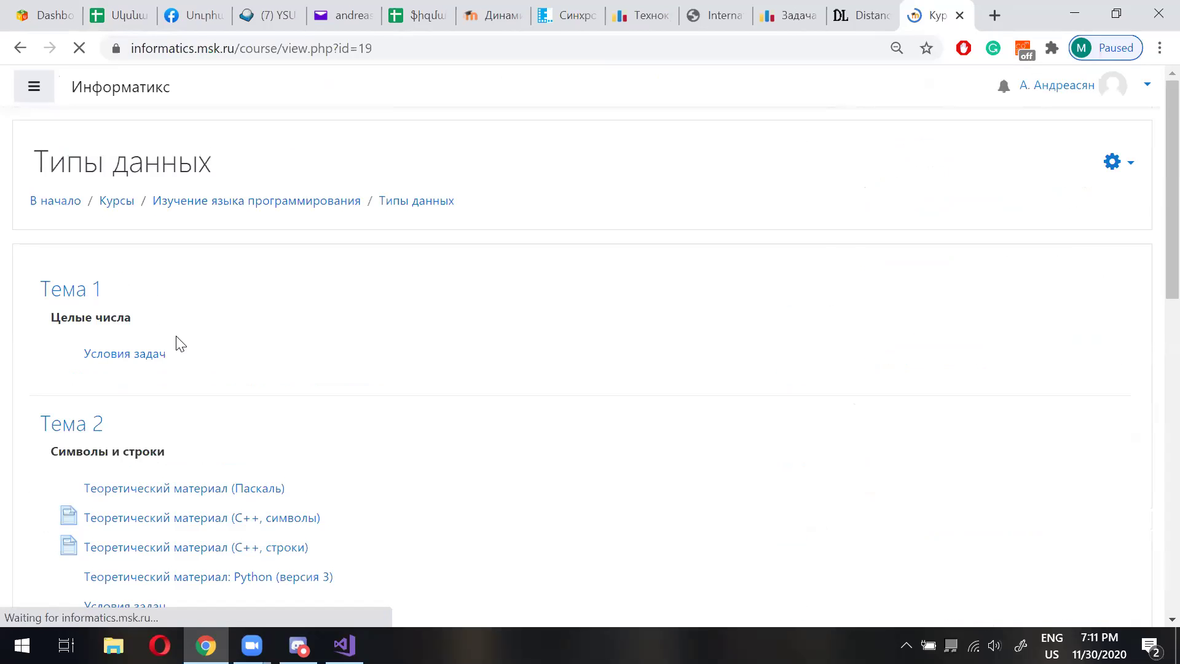
scroll(256, 347, down, 3)
scroll(254, 344, down, 6)
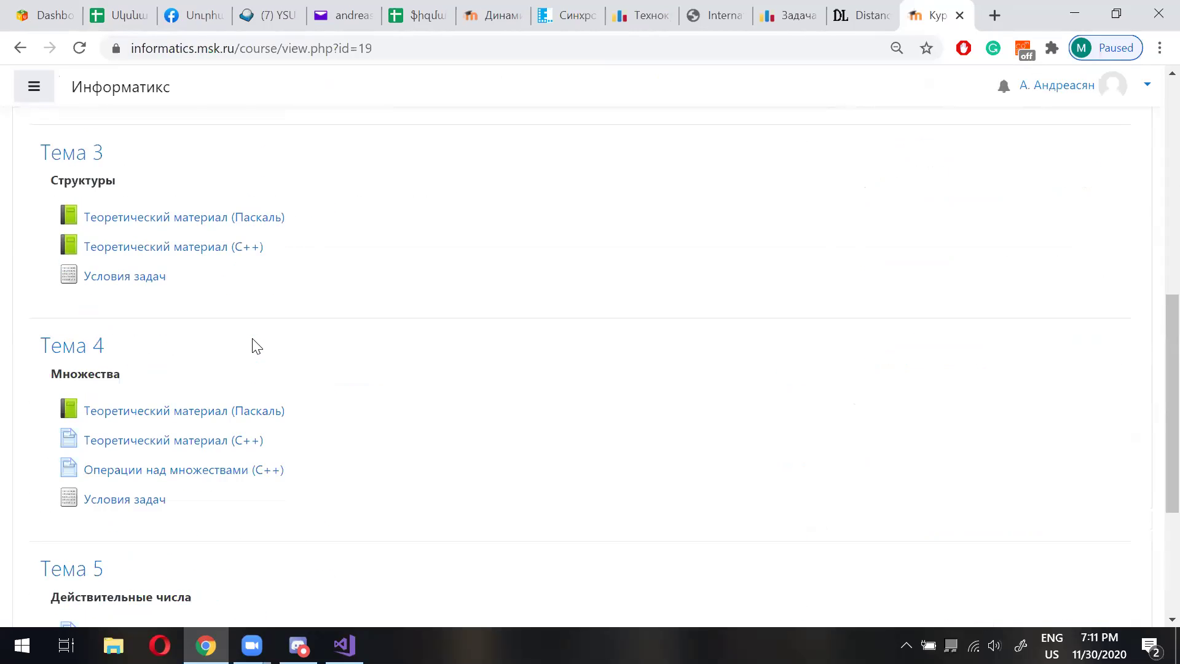
click(121, 277)
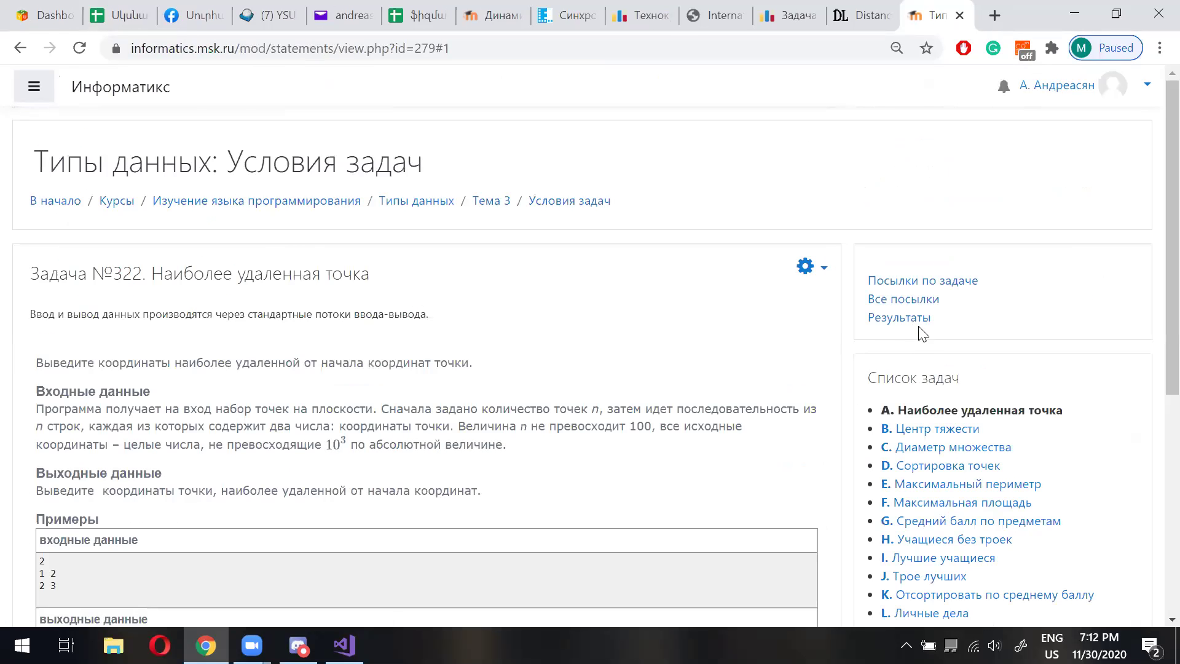
Show the problem set's results table for the Physmath1 group.
click(914, 321)
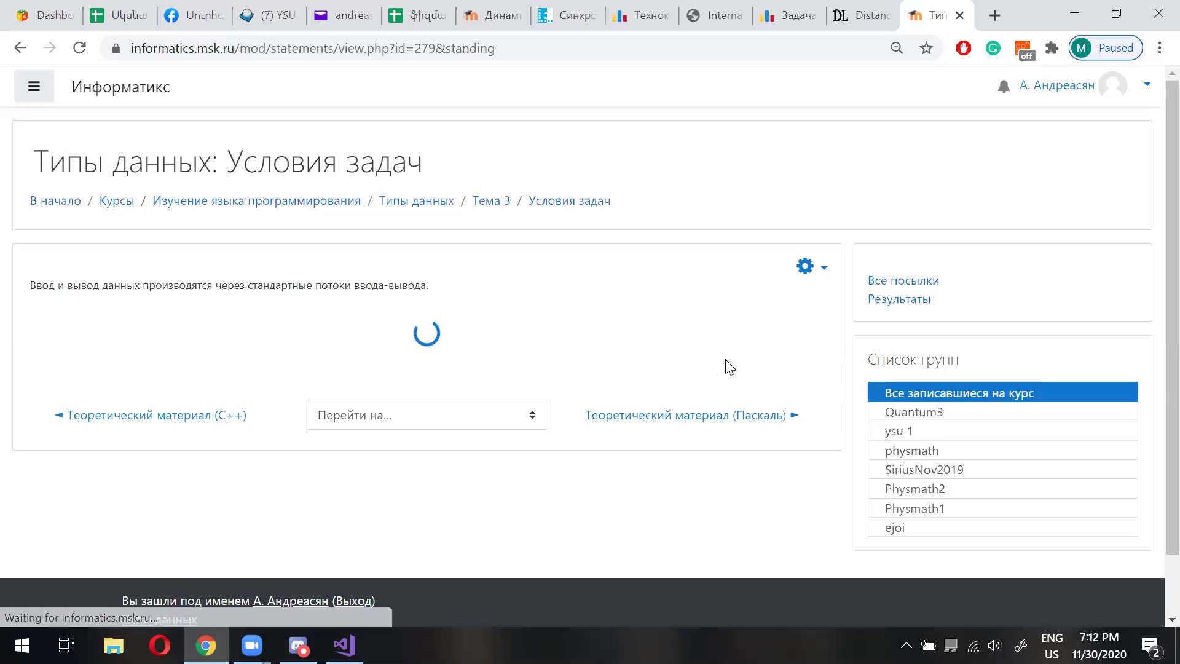
click(937, 512)
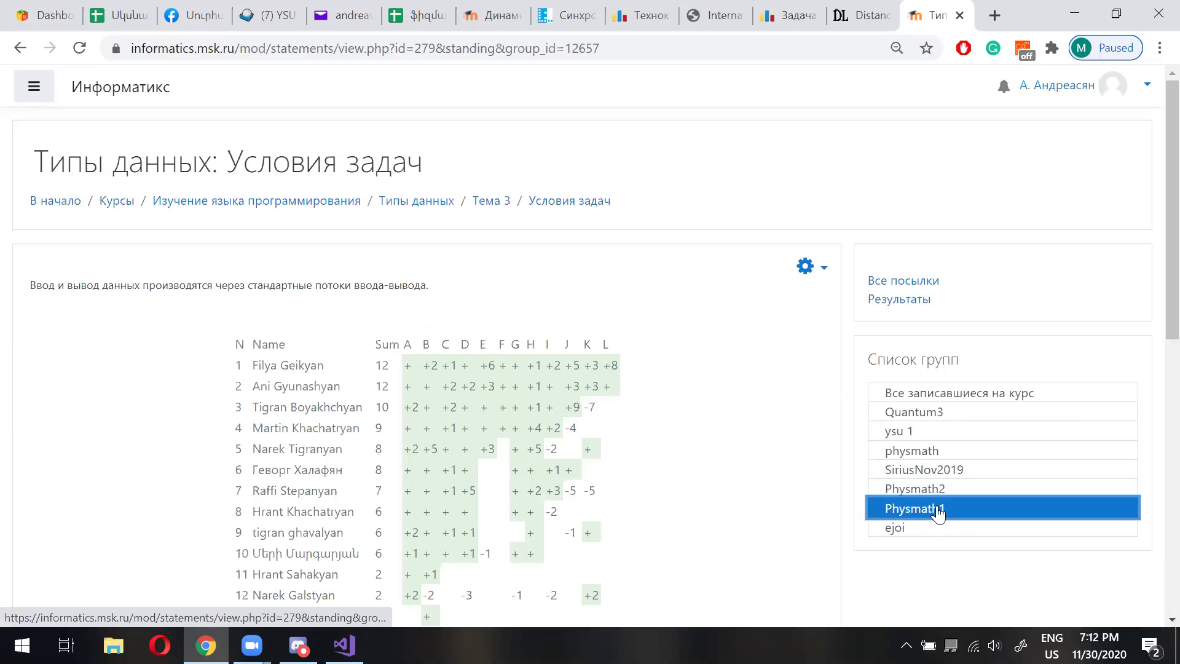
scroll(184, 408, down, 2)
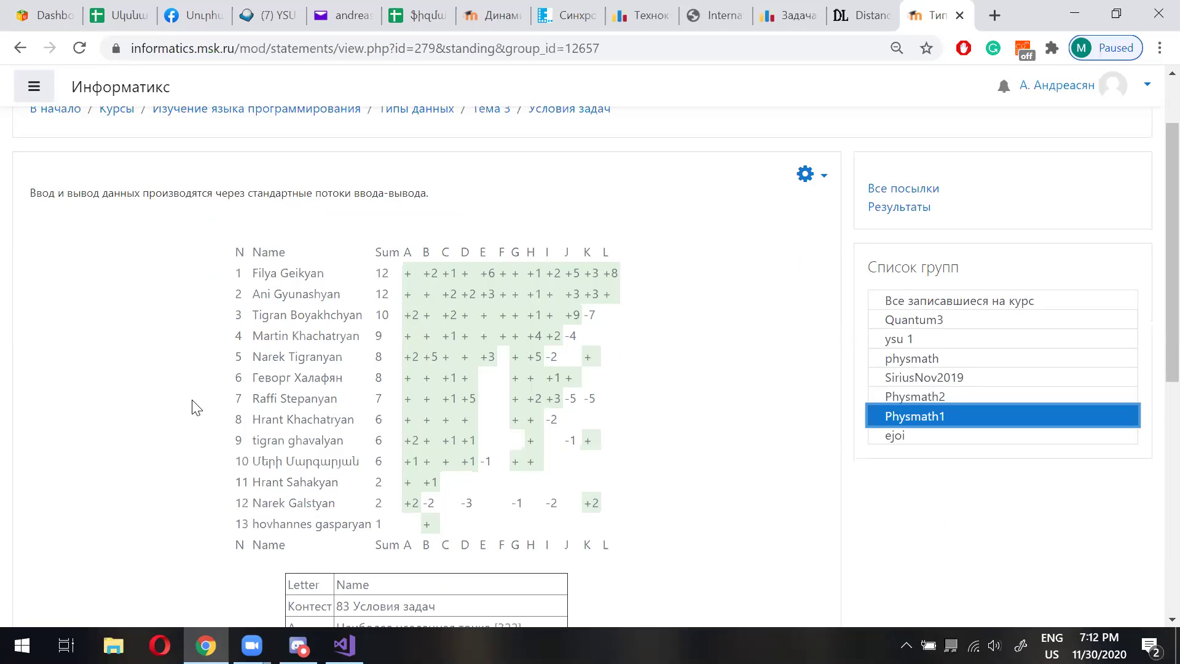
Open the submissions of the student ranked twelfth in the table and look through the recent attempts.
click(302, 505)
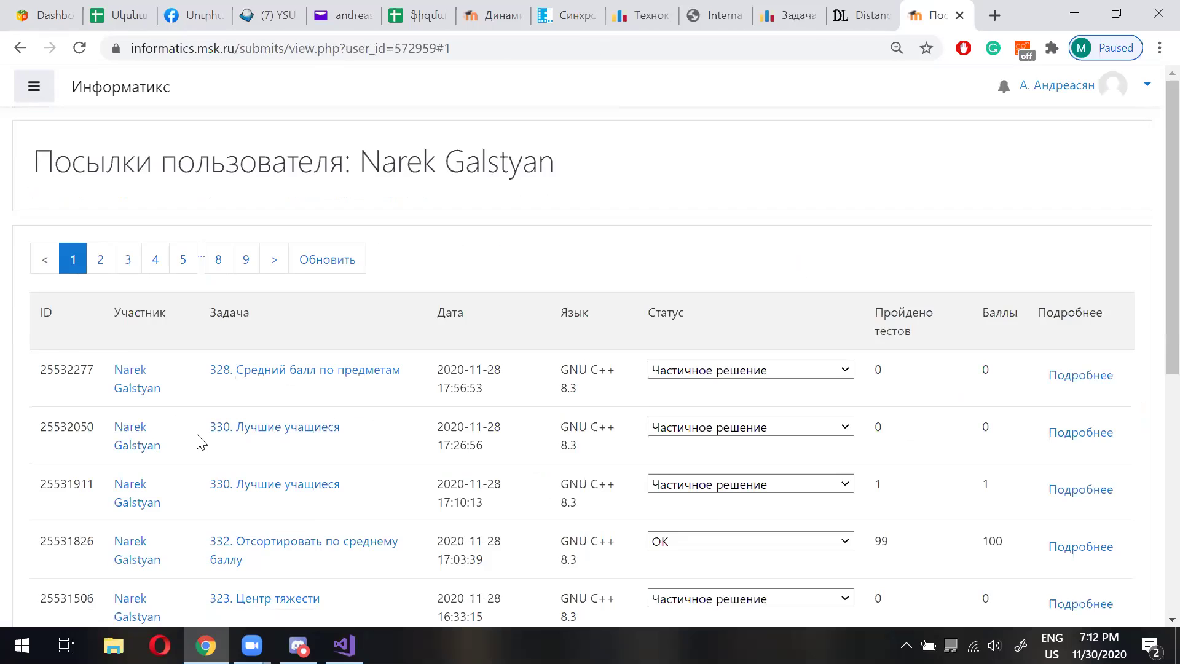
scroll(199, 441, down, 1)
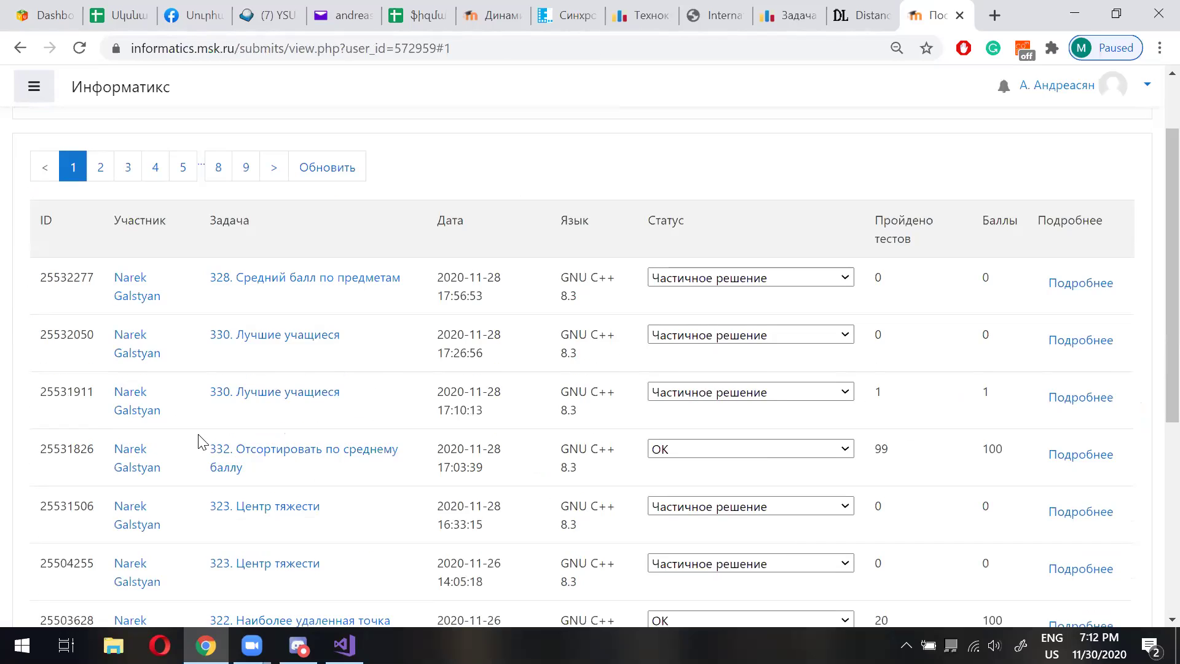
scroll(350, 461, down, 1)
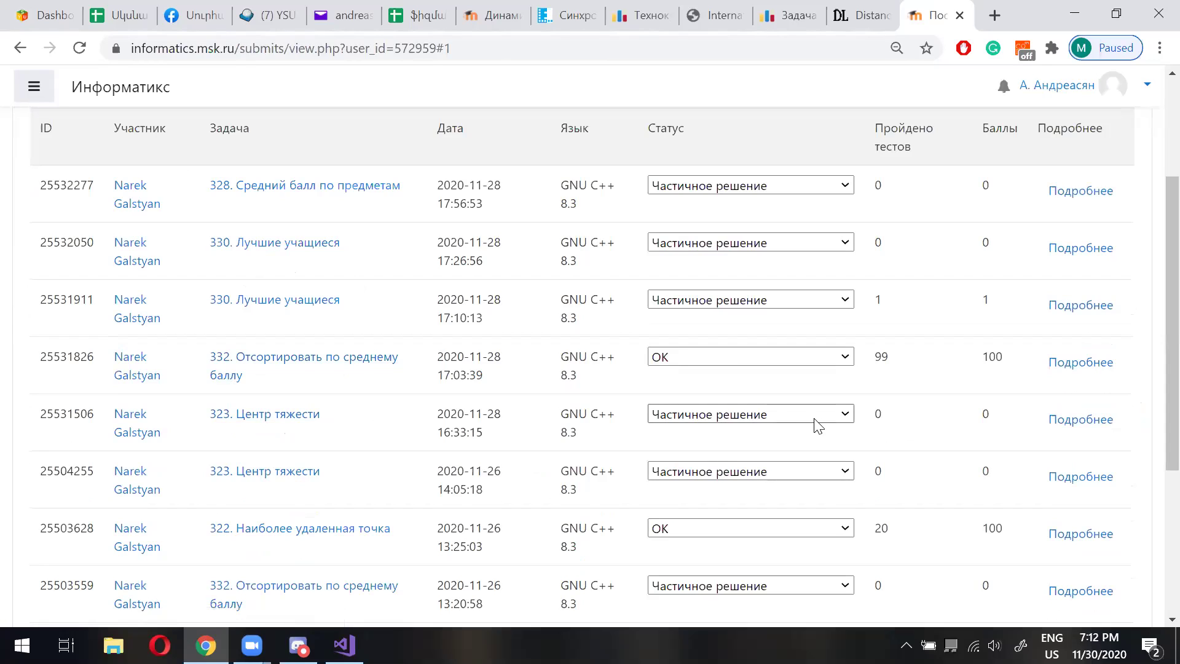
Open problem 323, Центр тяжести, in a new tab and read its statement and sample.
right_click(276, 414)
click(331, 425)
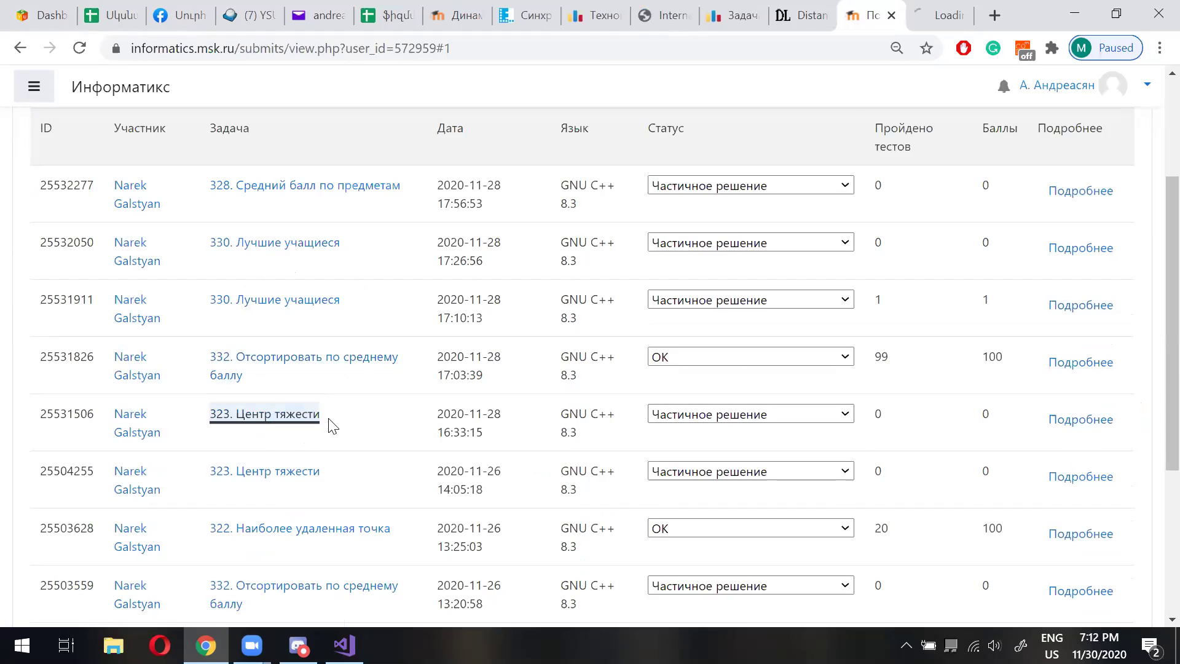
click(935, 17)
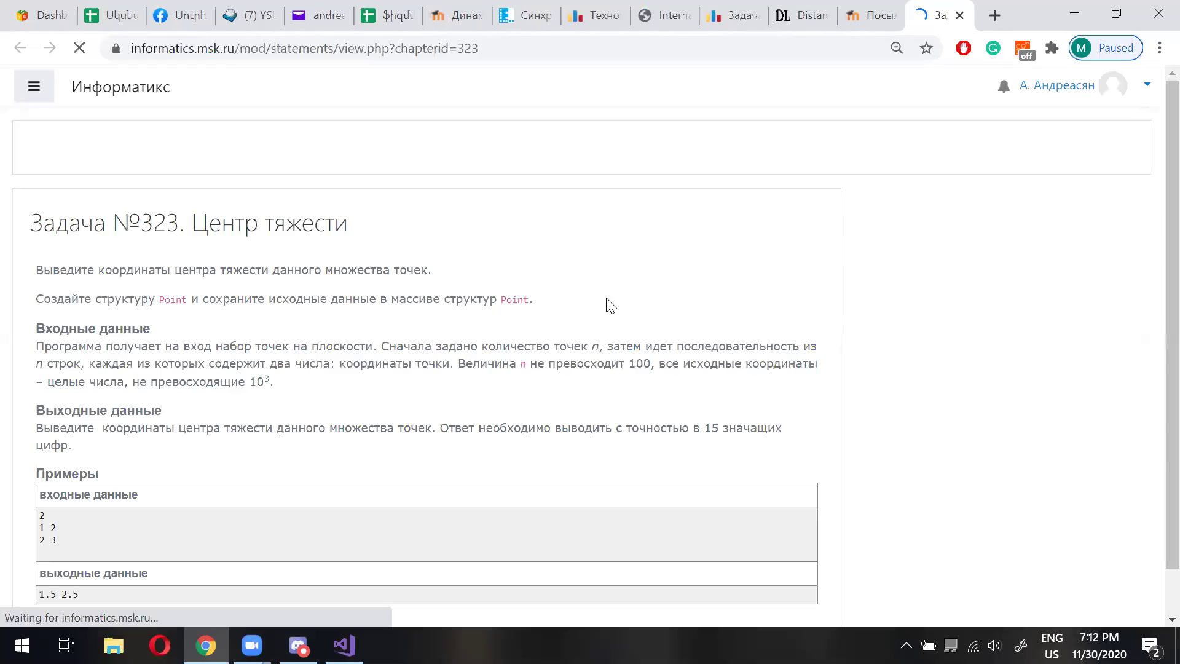
scroll(338, 356, down, 3)
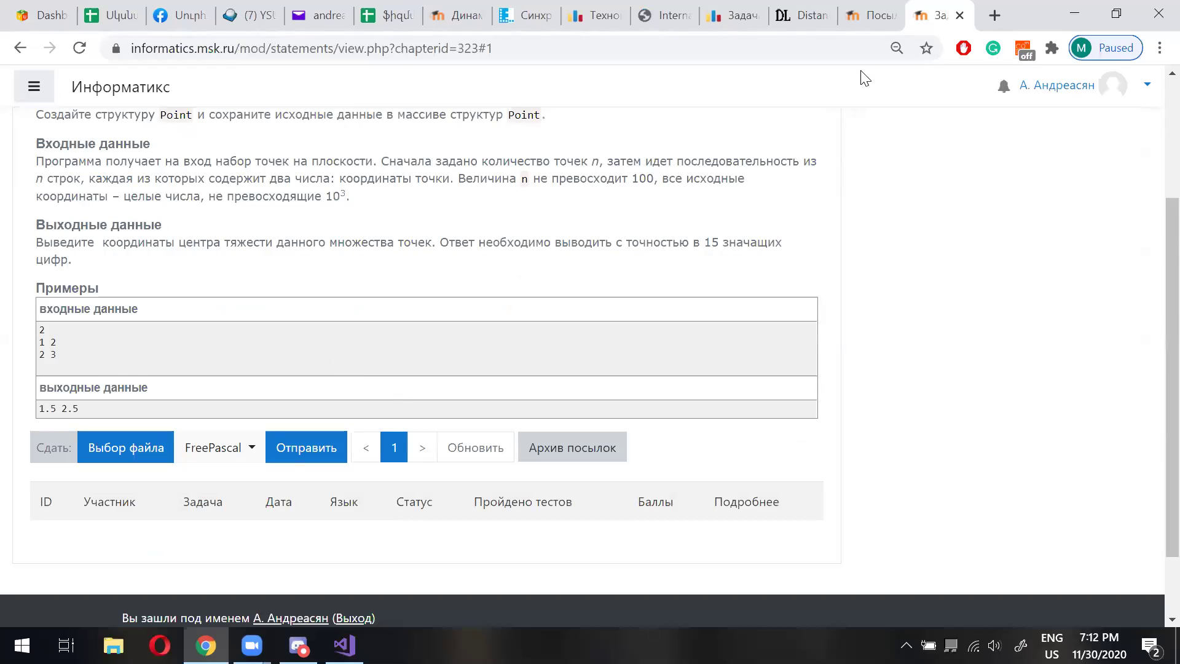
Expand the details of the student's latest submission for problem 323 and examine its C++ code, rechecking the problem statement.
click(859, 12)
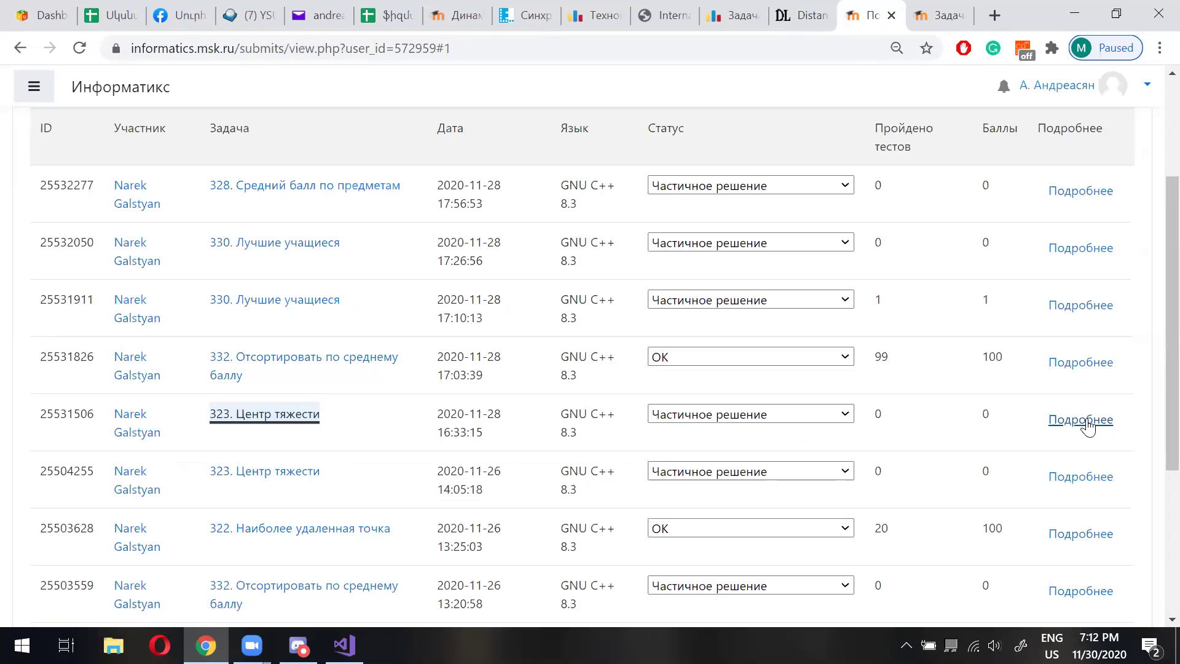
click(922, 18)
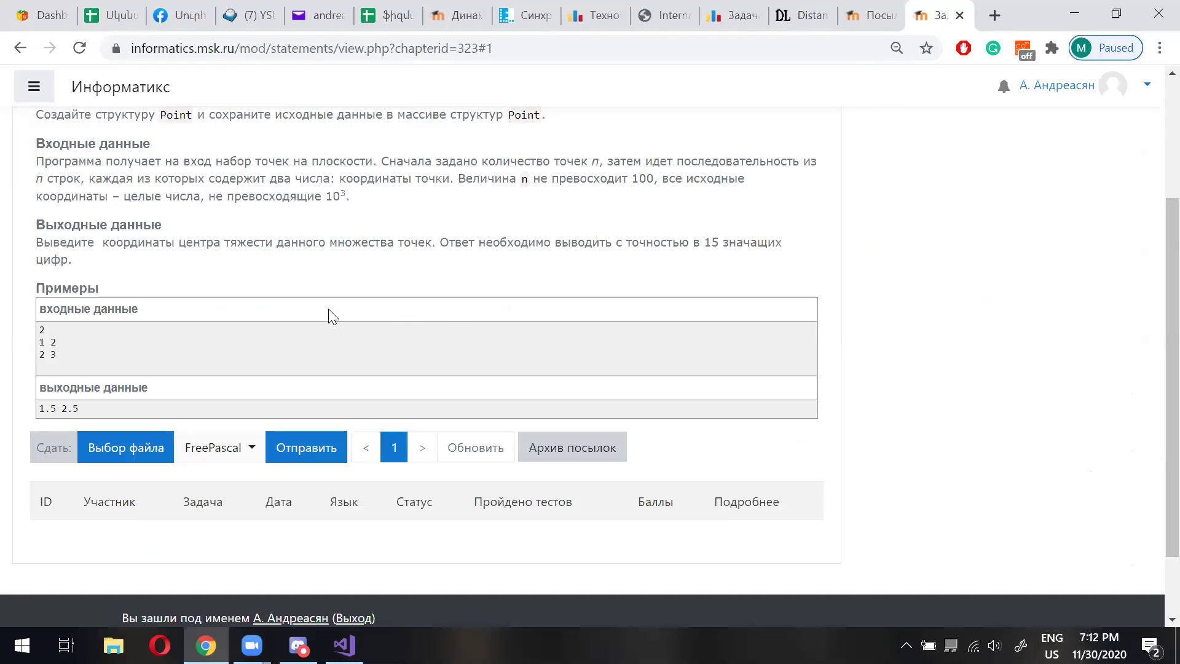
click(871, 23)
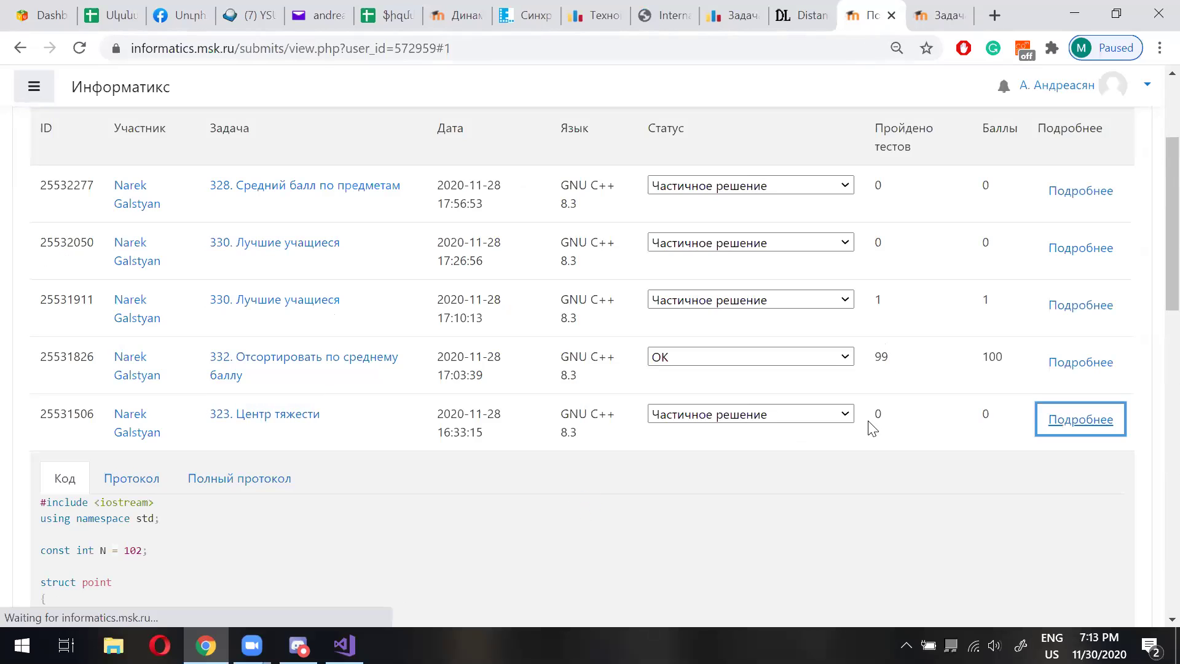
scroll(394, 445, down, 5)
scroll(405, 427, down, 3)
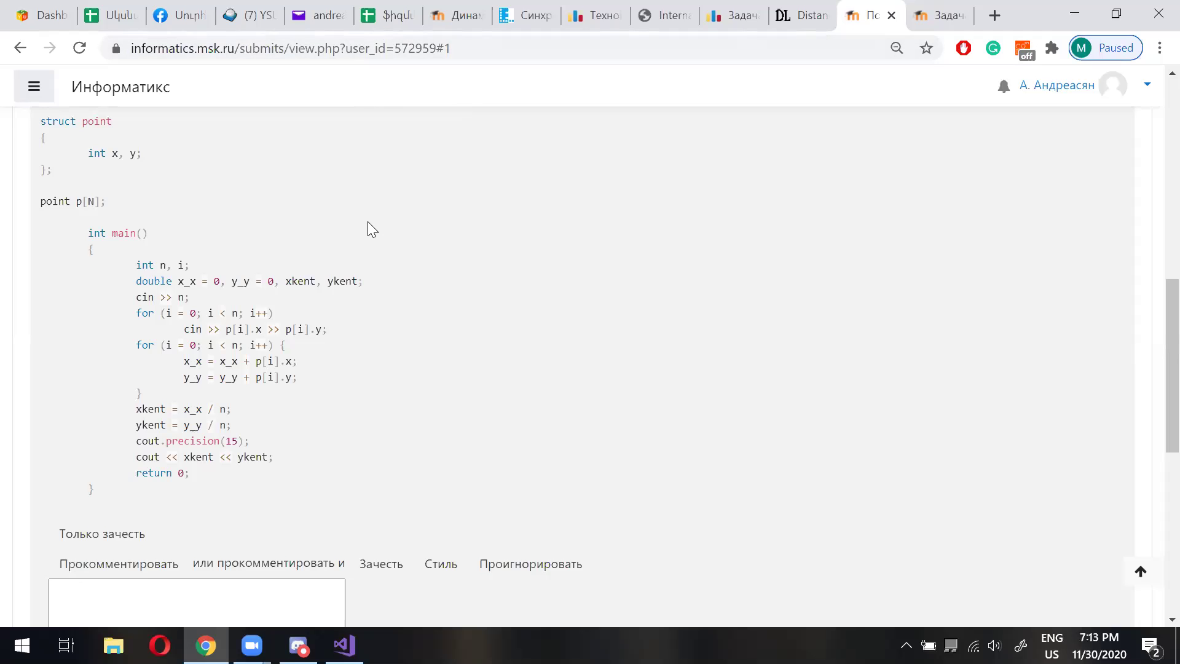
Switch to the group's progress spreadsheet and look through the solved marks for the struct informatics and Նոյեմբերի 3 problems.
click(97, 15)
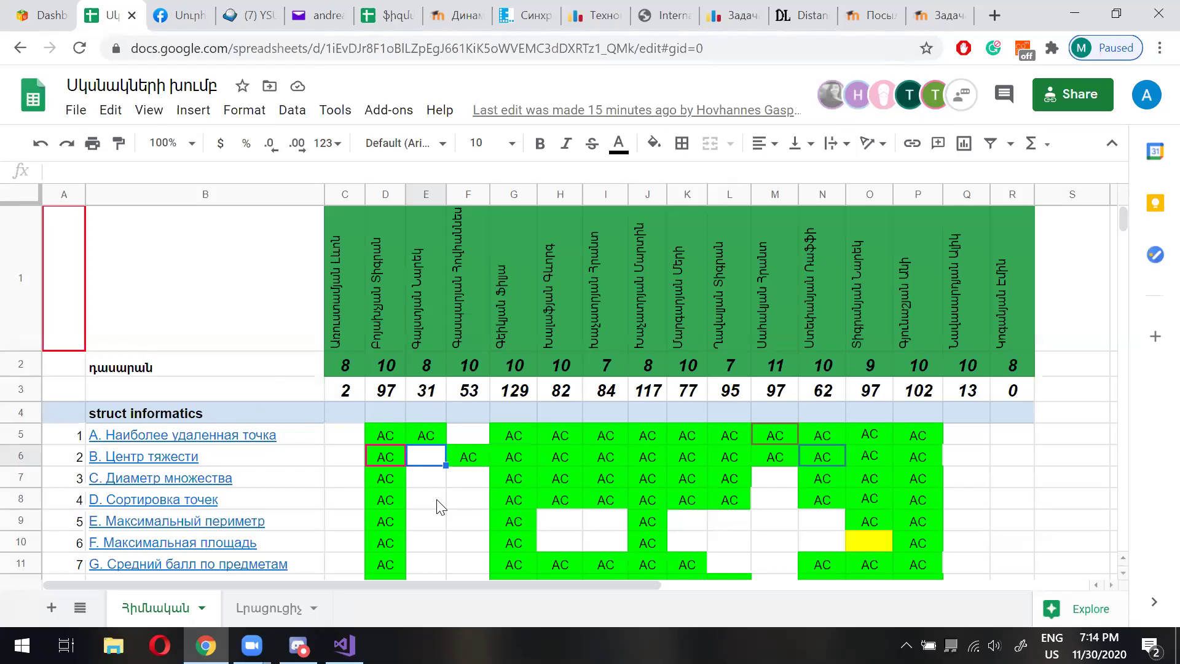
scroll(440, 507, down, 3)
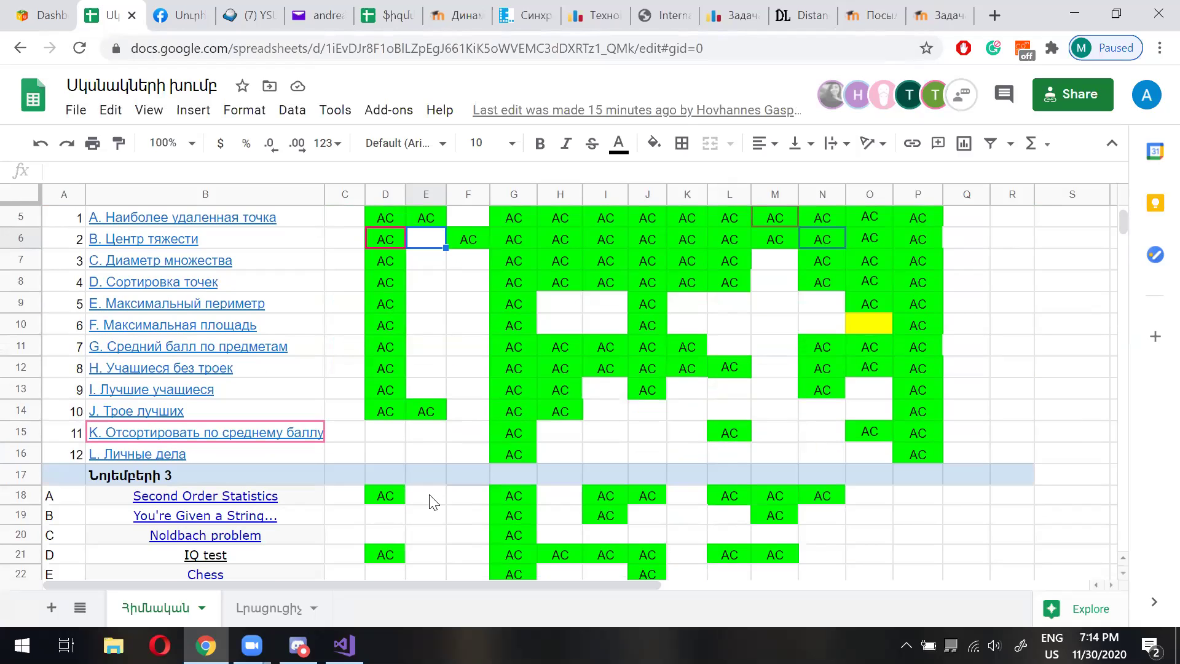
mouse_move(143, 418)
scroll(660, 406, up, 3)
scroll(651, 430, down, 5)
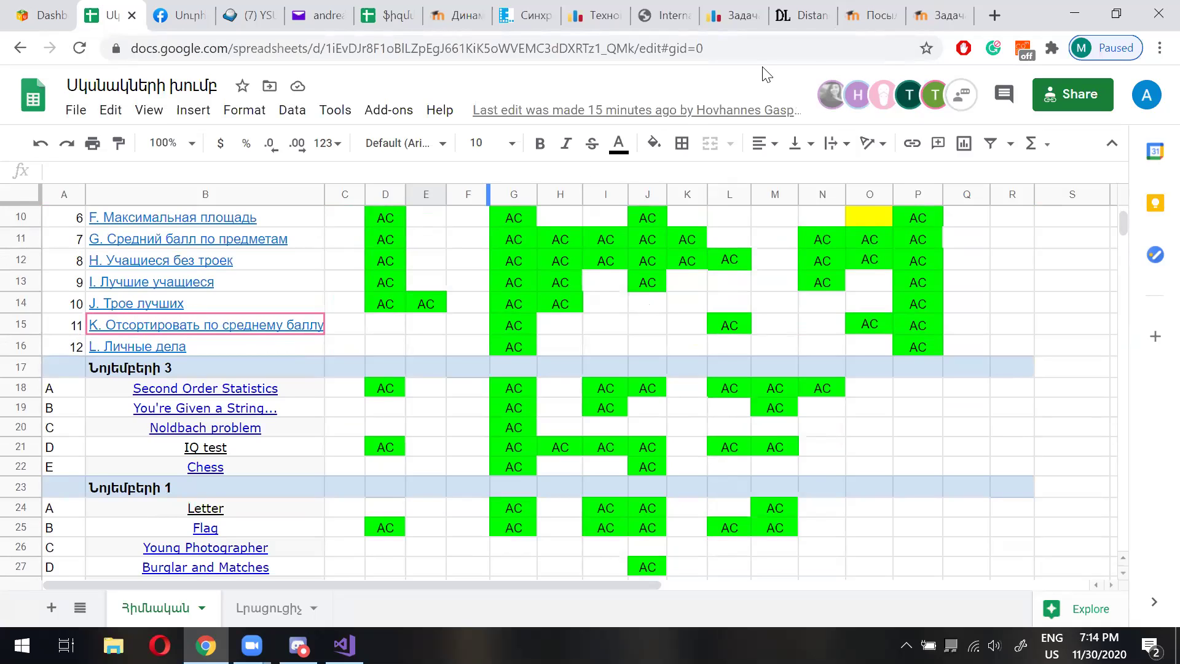
Close the page of problem 323, return to the Physmath1 results table and open the submissions of the student ranked fourth.
click(929, 16)
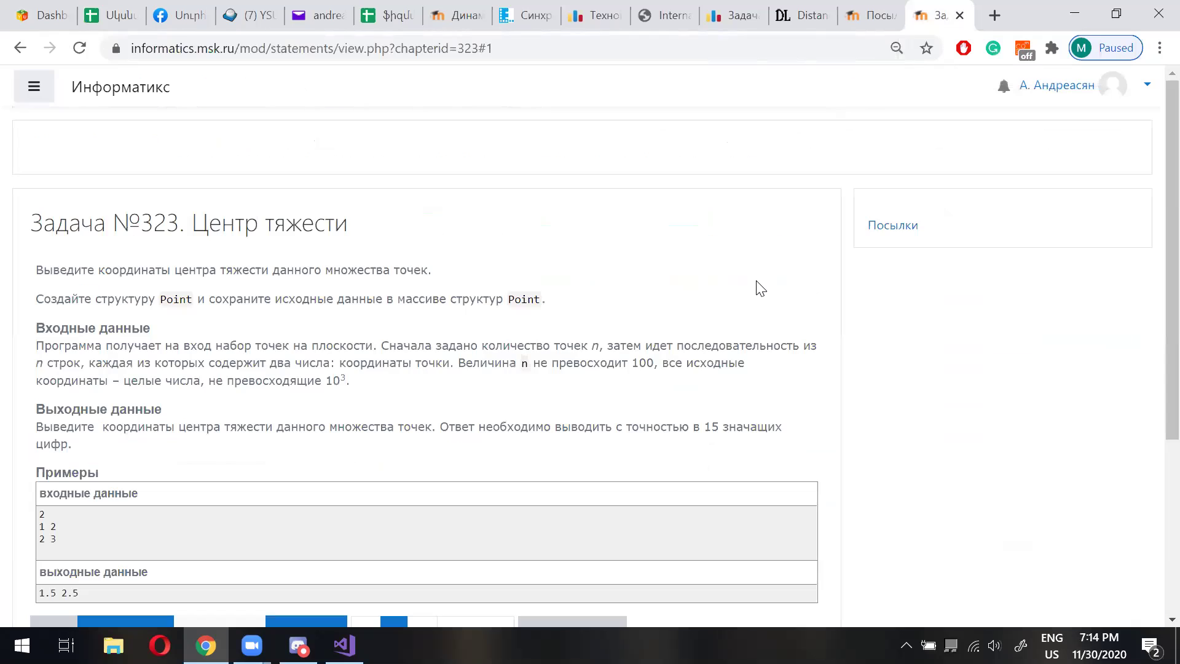
click(959, 15)
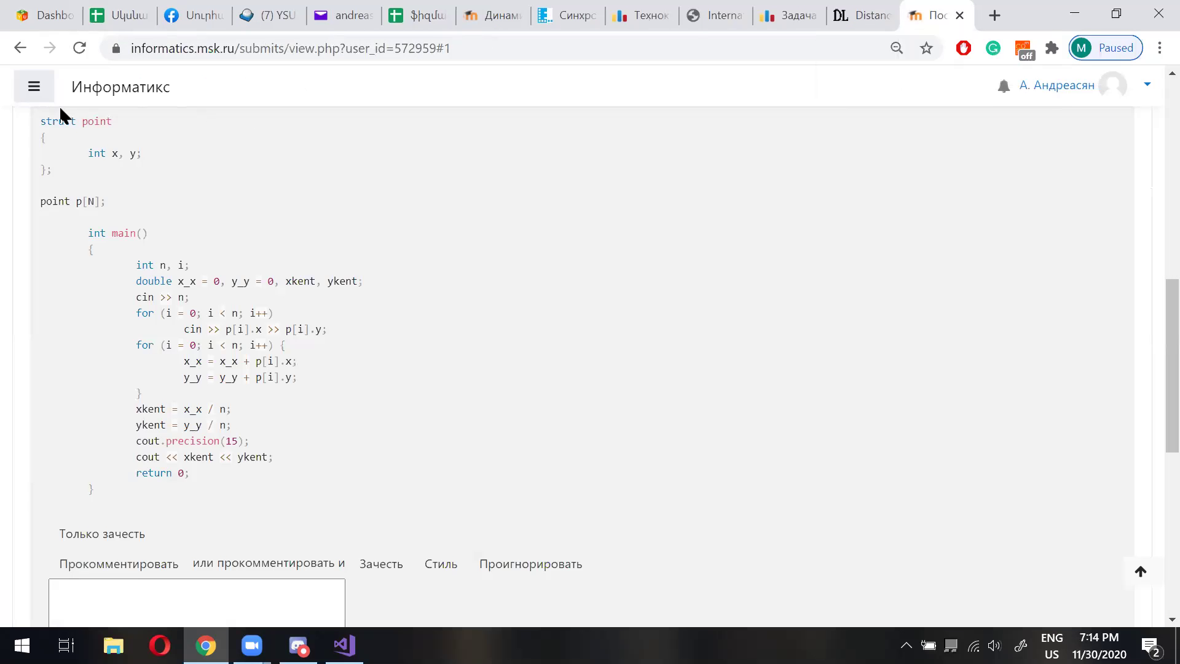
click(18, 47)
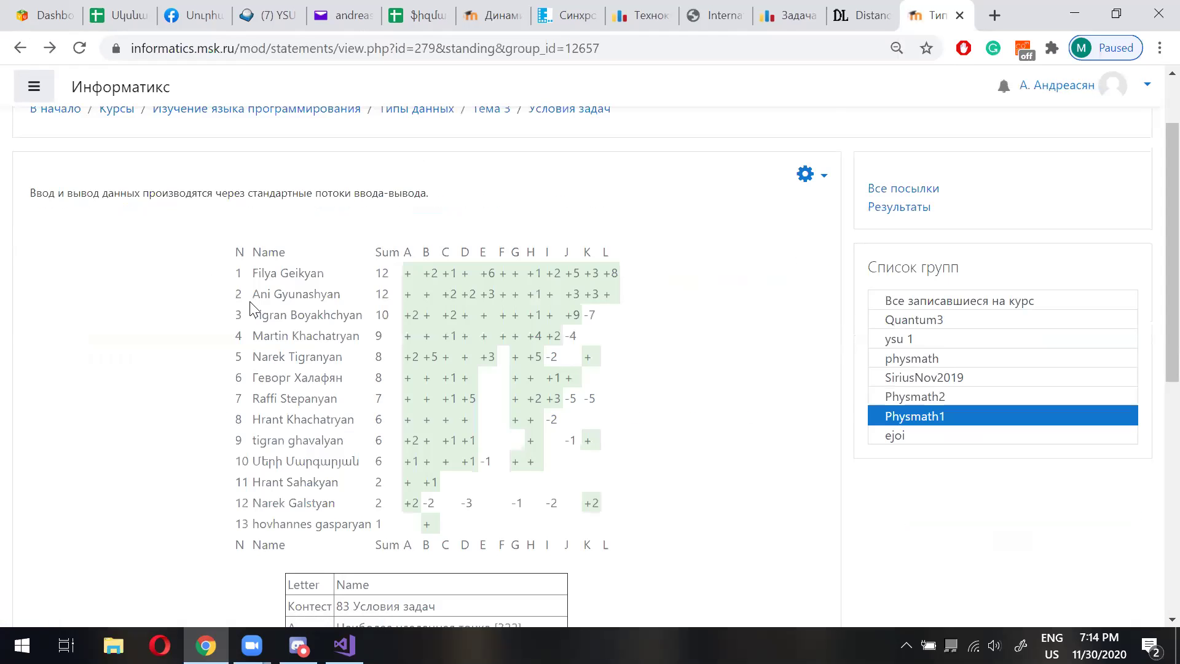
click(302, 337)
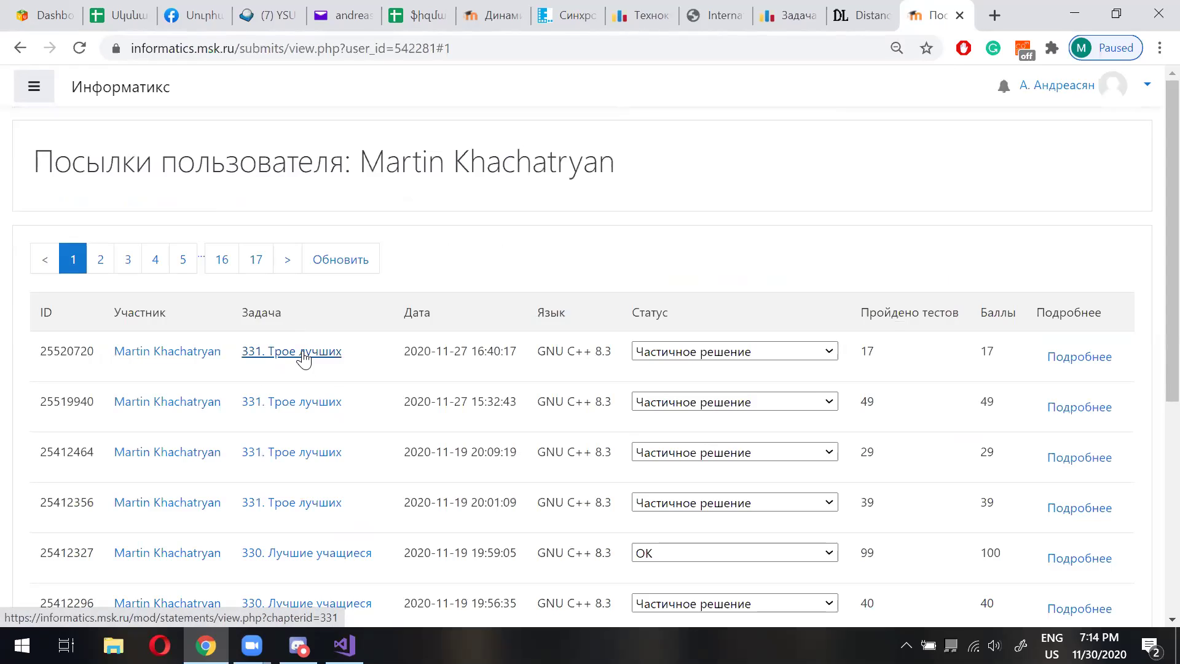
Expand the student's latest submission for problem 331 and examine its code, highlighting the comparator line "return a.sum > b.sum;".
click(1081, 361)
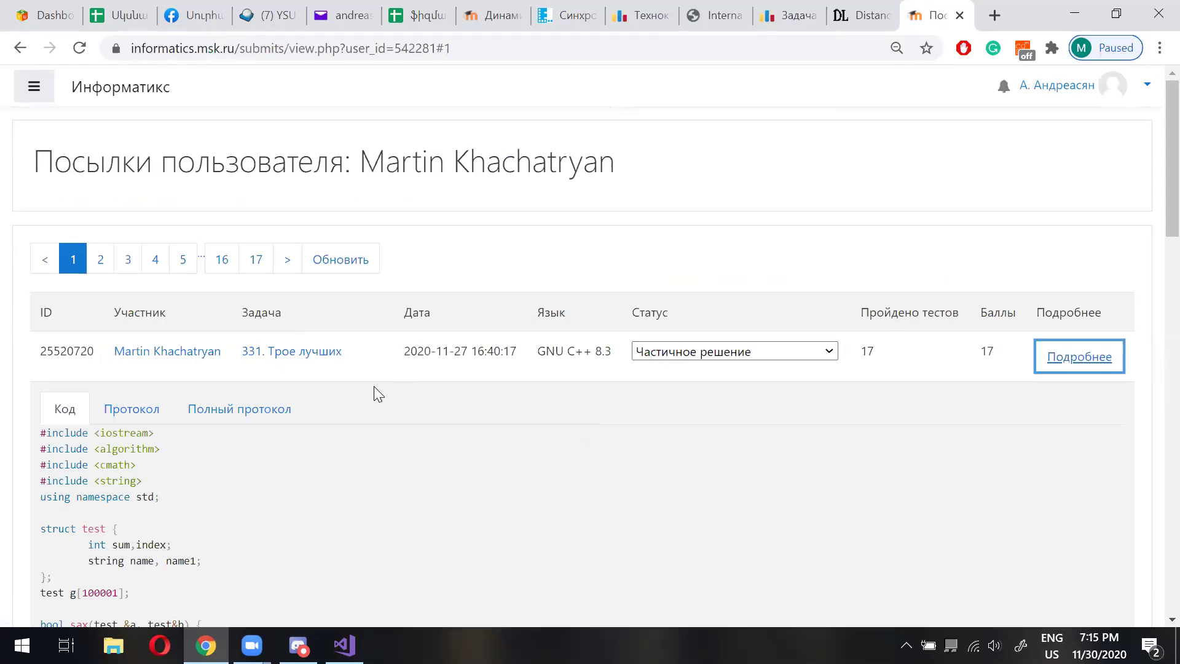
scroll(375, 387, down, 3)
scroll(411, 363, down, 1)
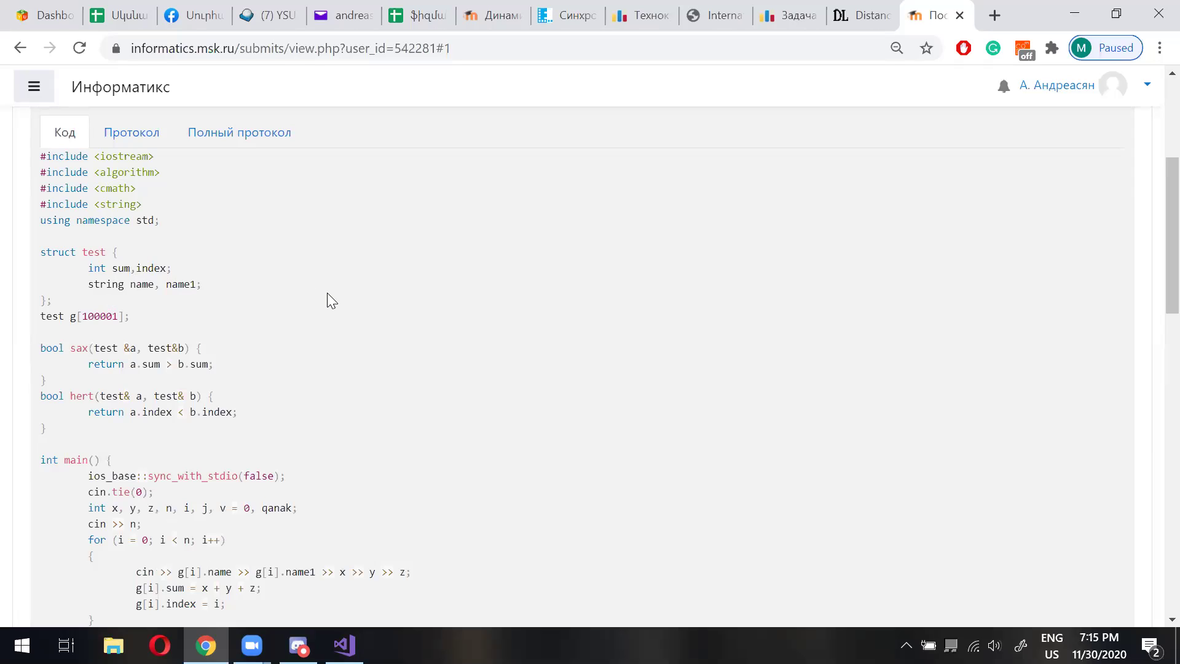
scroll(337, 295, down, 1)
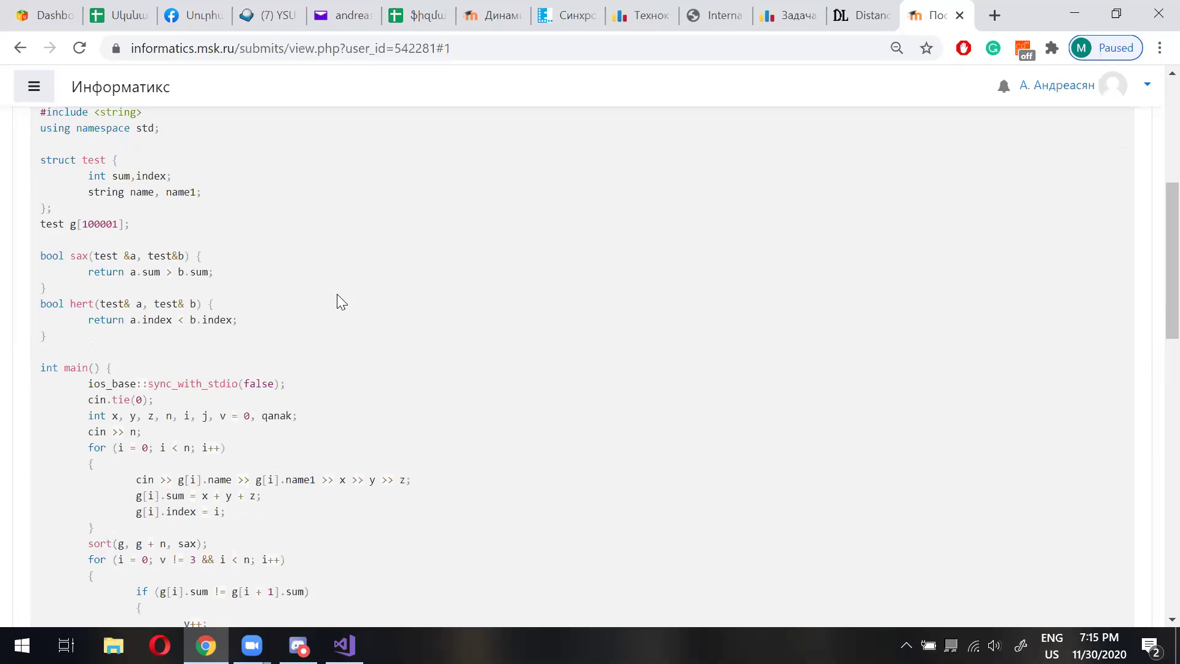
scroll(336, 295, down, 1)
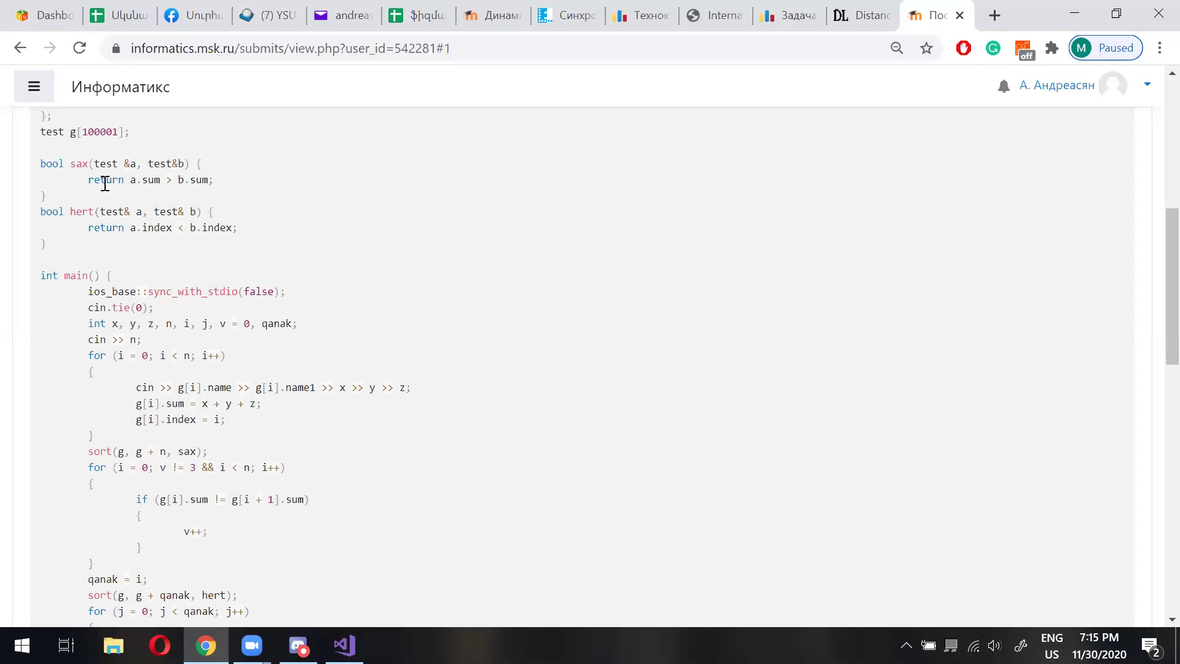
drag(83, 179, 249, 181)
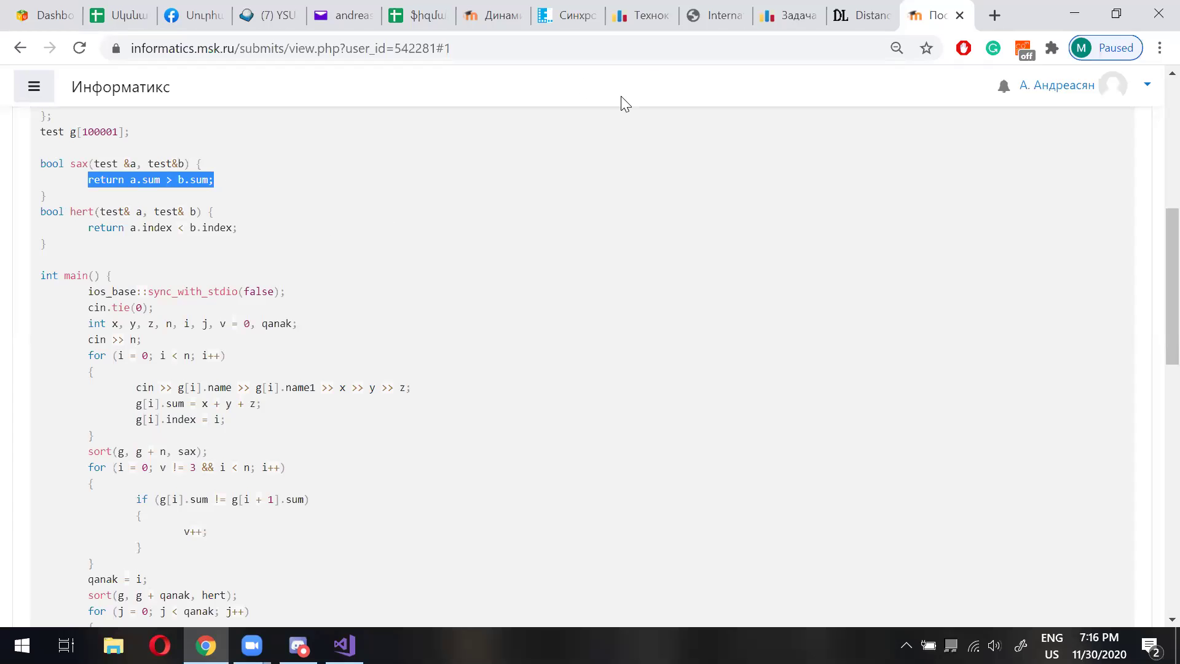
Open problem 331, Трое лучших, in a new tab and read its statement, highlighting the sentence on output order.
scroll(526, 172, up, 4)
scroll(525, 179, up, 1)
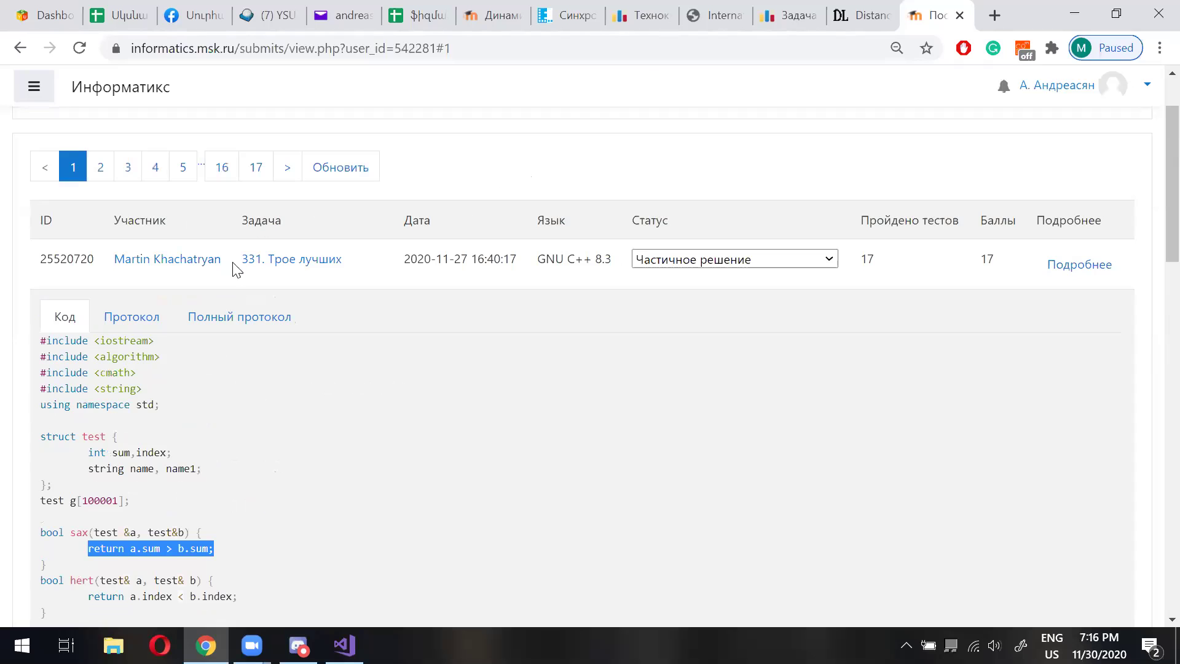
right_click(300, 263)
click(335, 273)
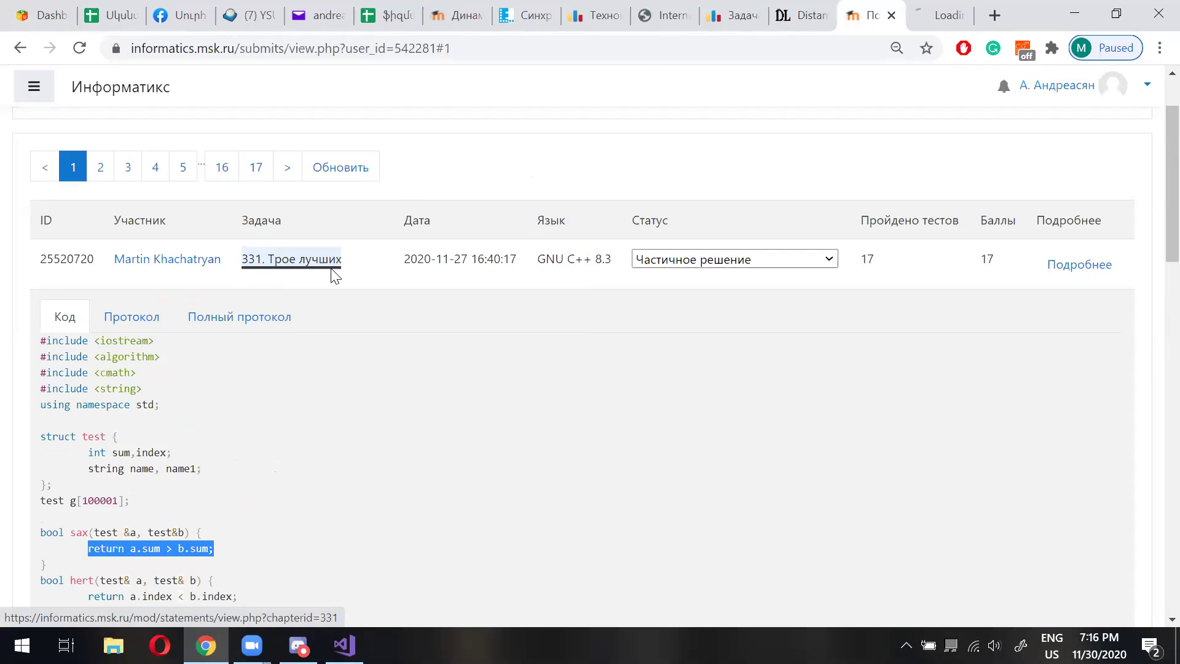
click(943, 19)
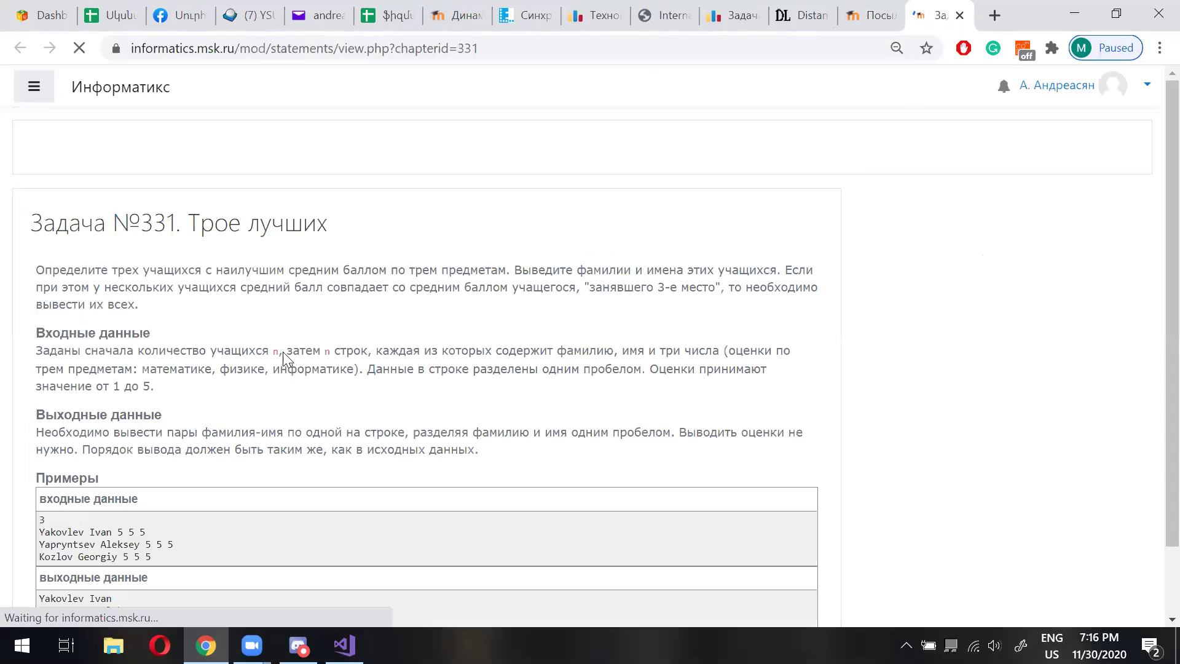
scroll(174, 364, down, 1)
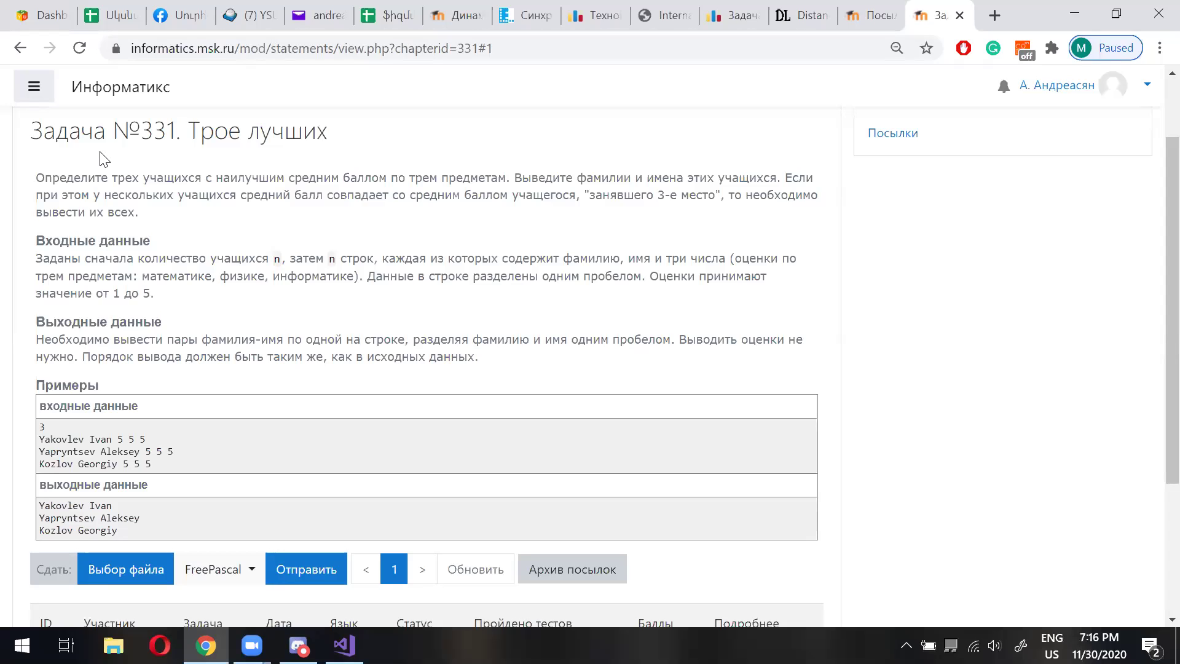
drag(82, 357, 498, 365)
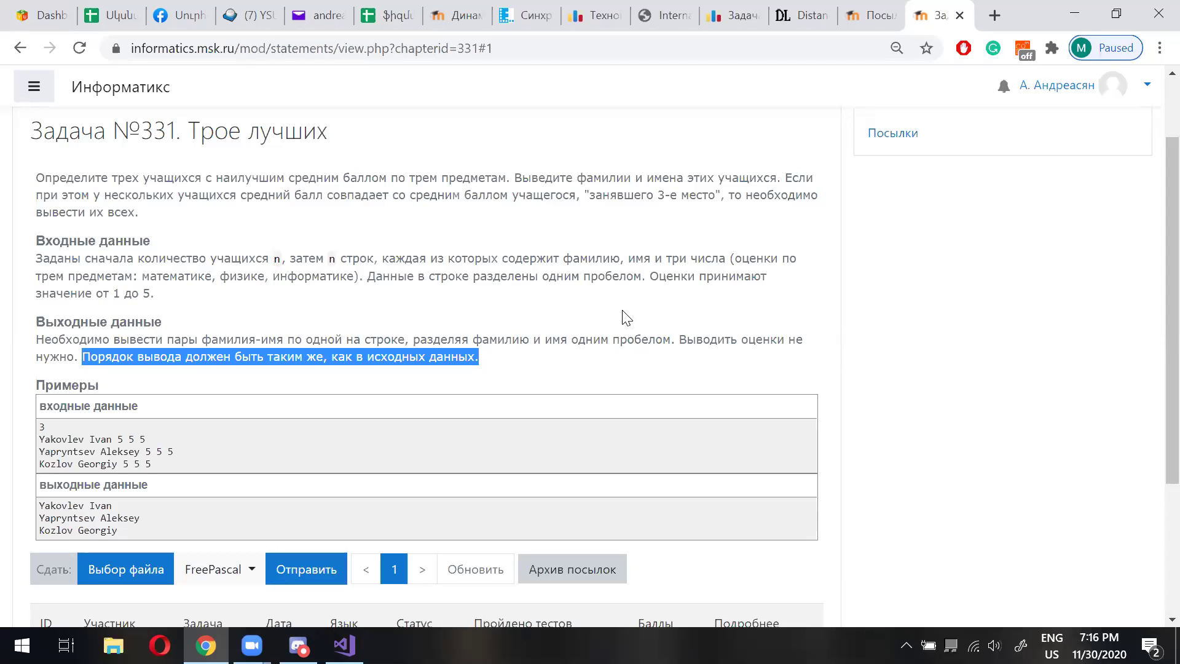
Return to the student's submission for problem 331 and examine its main function, highlighting the line "sort(g, g + n, sax);".
click(868, 15)
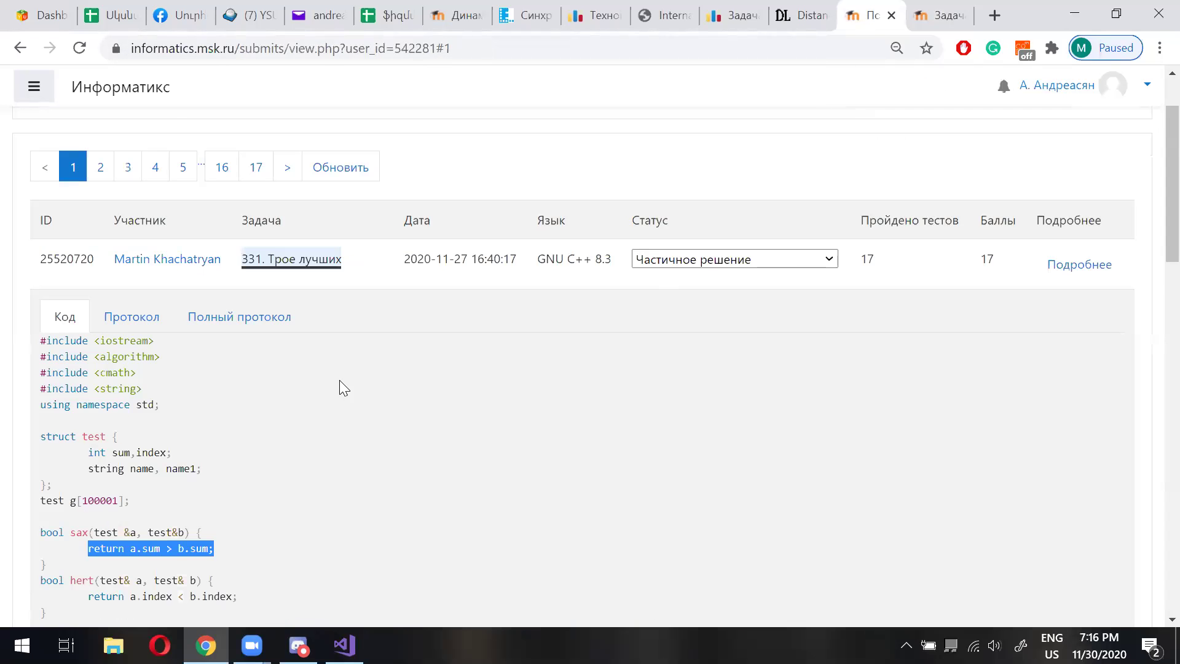
scroll(340, 380, down, 5)
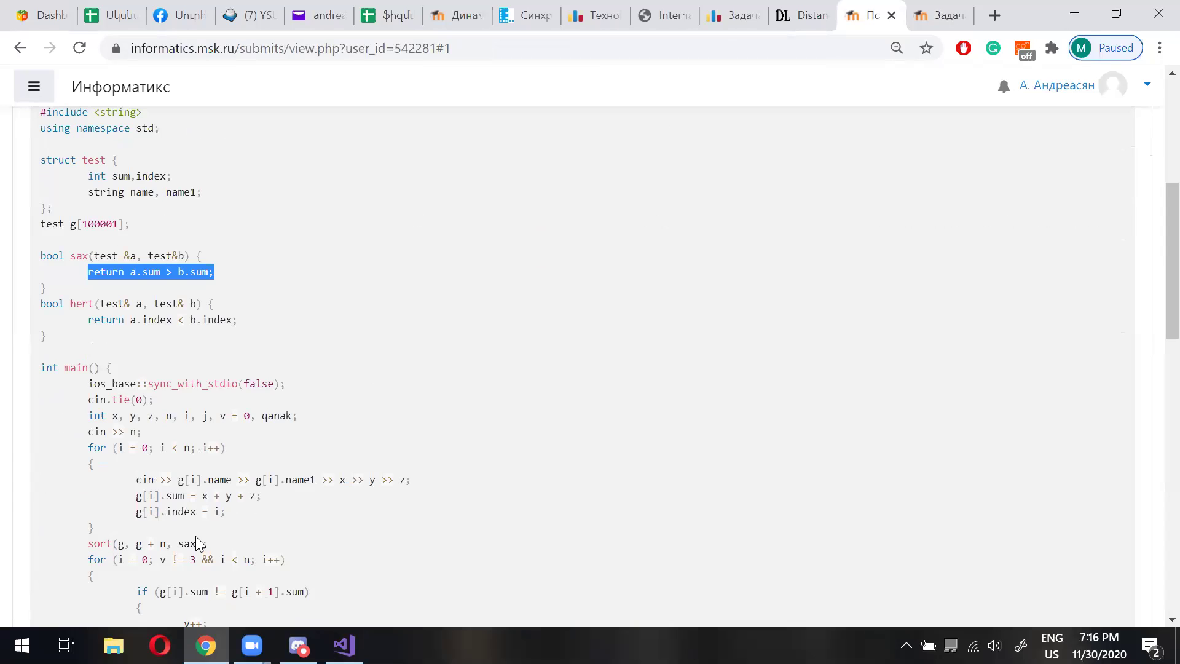
scroll(512, 307, down, 3)
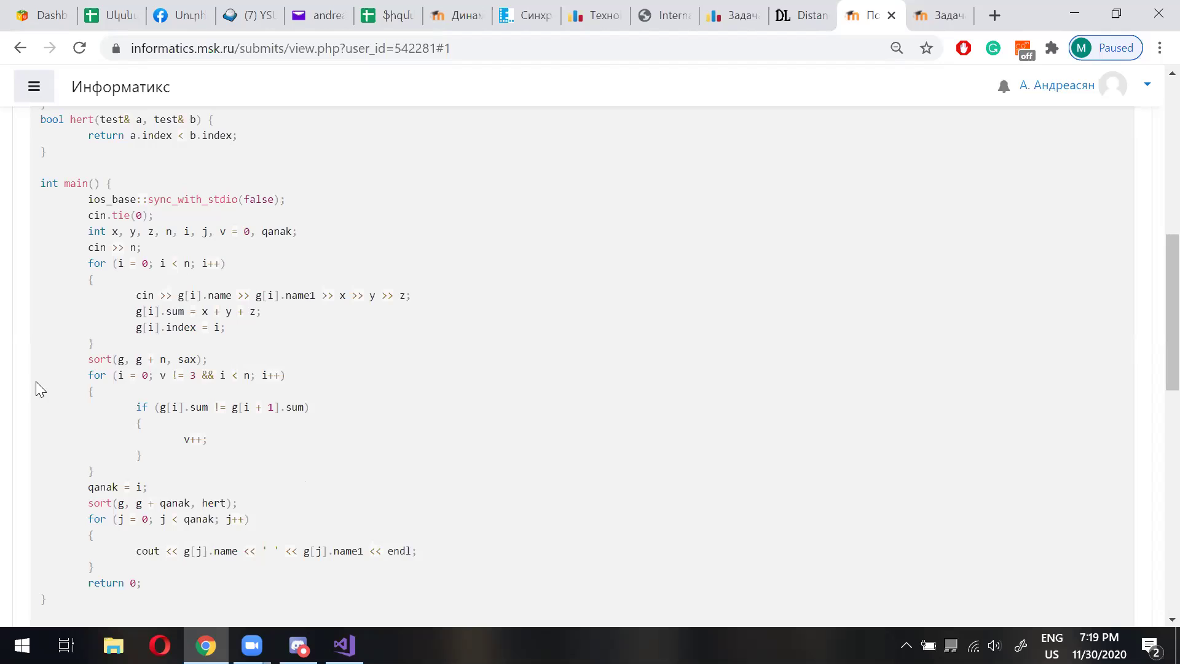
drag(84, 358, 209, 359)
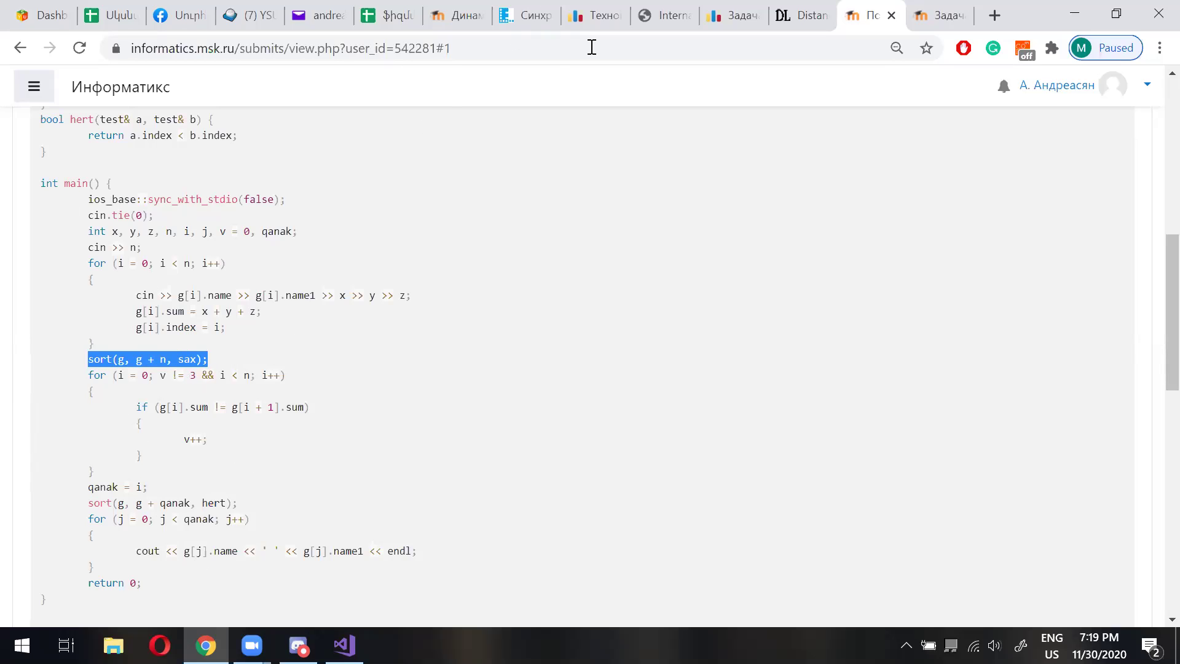
Go back to the group's progress spreadsheet and review which struct informatics problems remain unsolved, down to L. Личные дела.
click(110, 17)
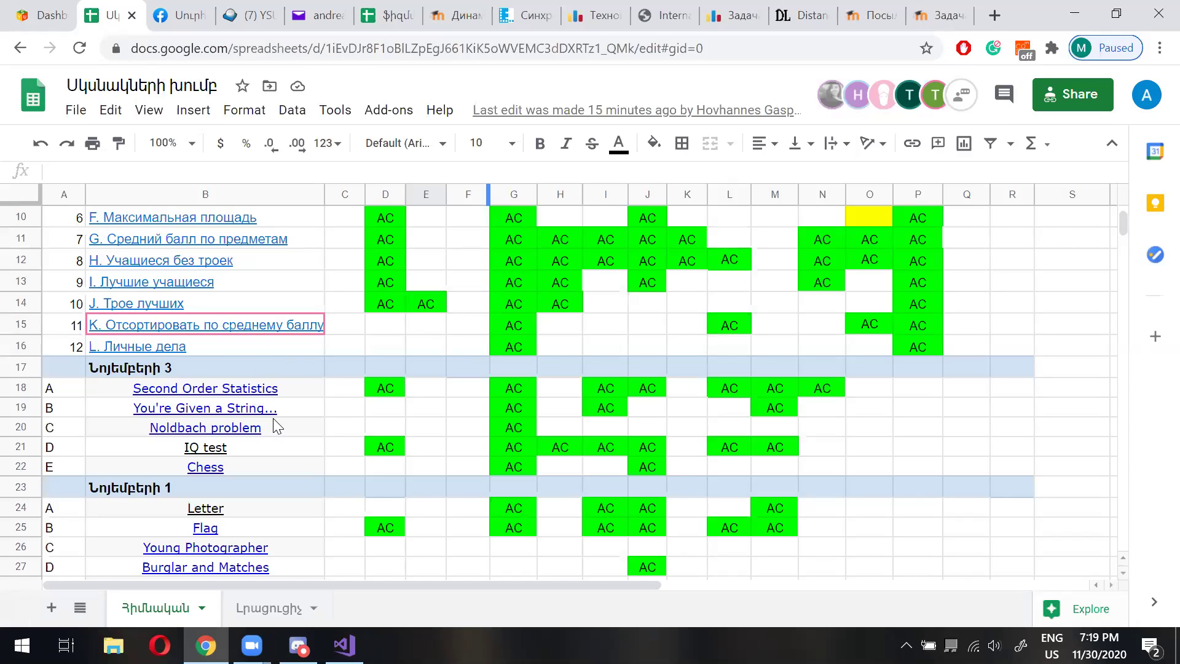
scroll(424, 331, up, 3)
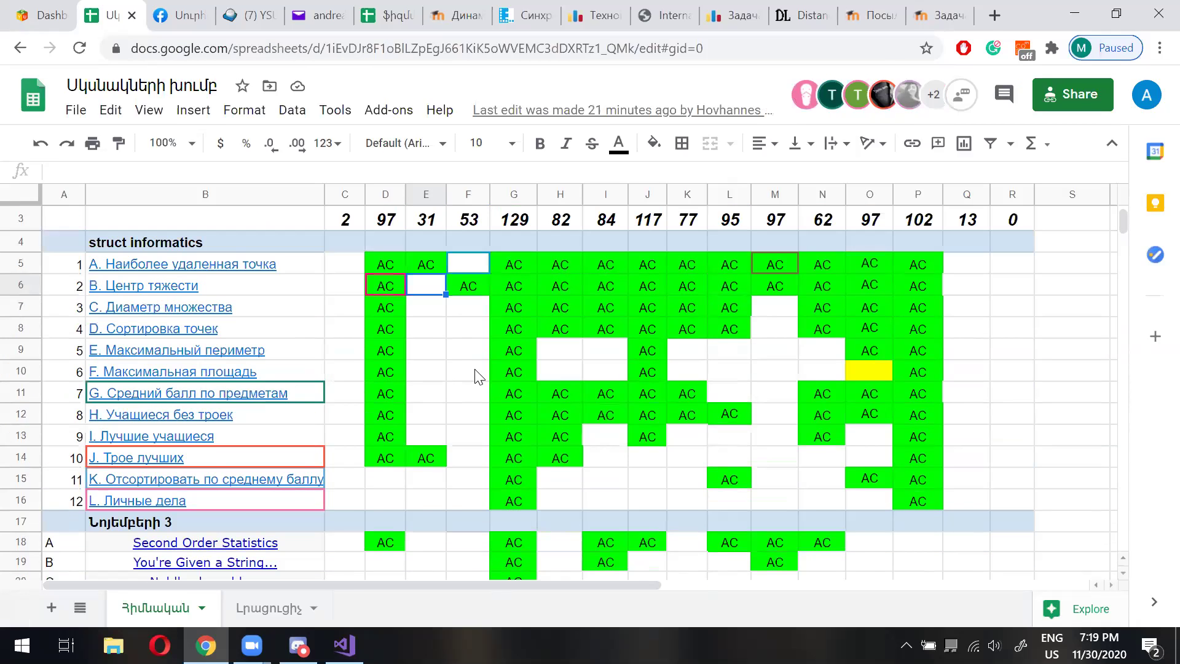
scroll(473, 389, up, 2)
scroll(471, 405, down, 1)
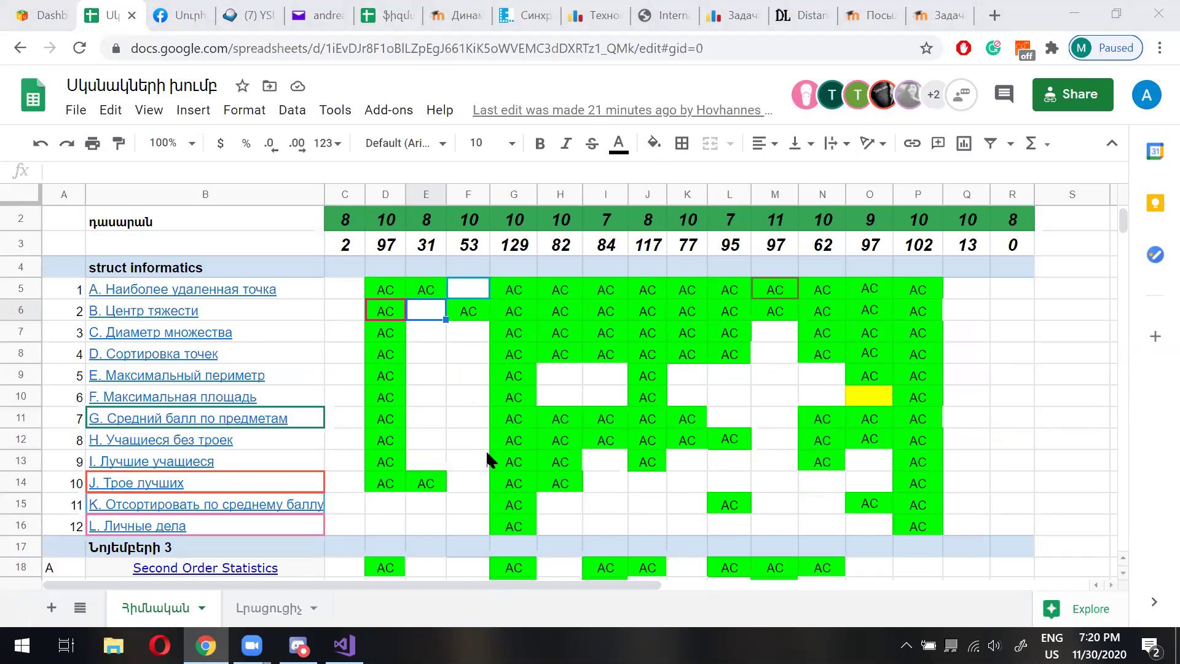
scroll(480, 465, down, 1)
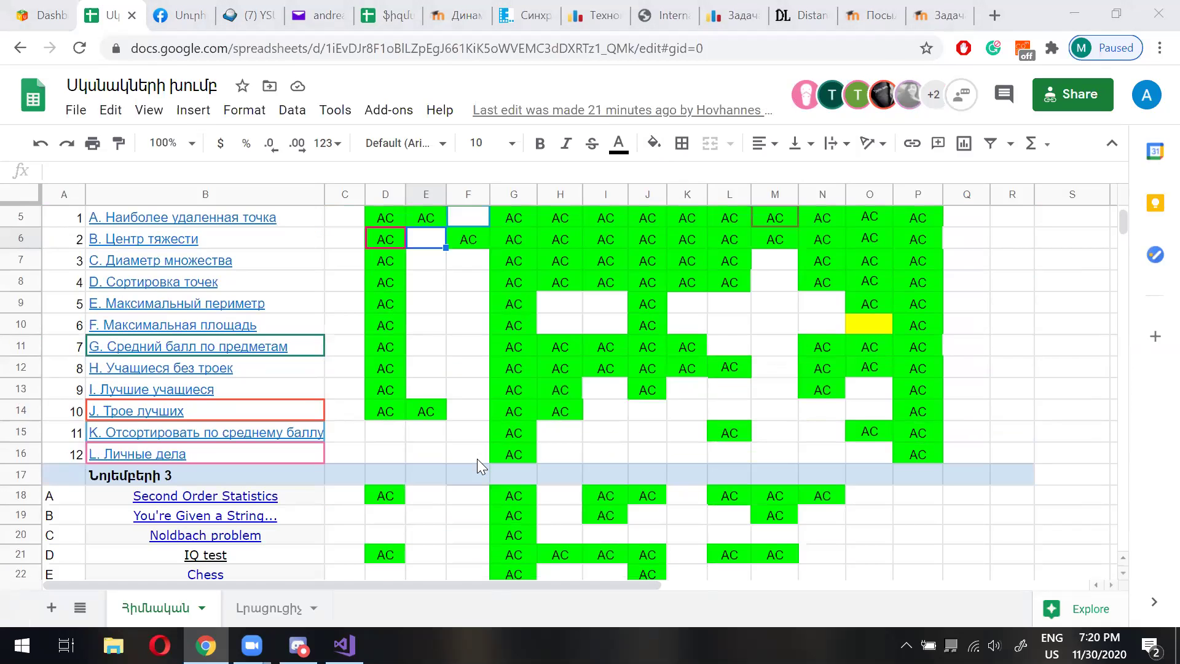
scroll(476, 456, up, 1)
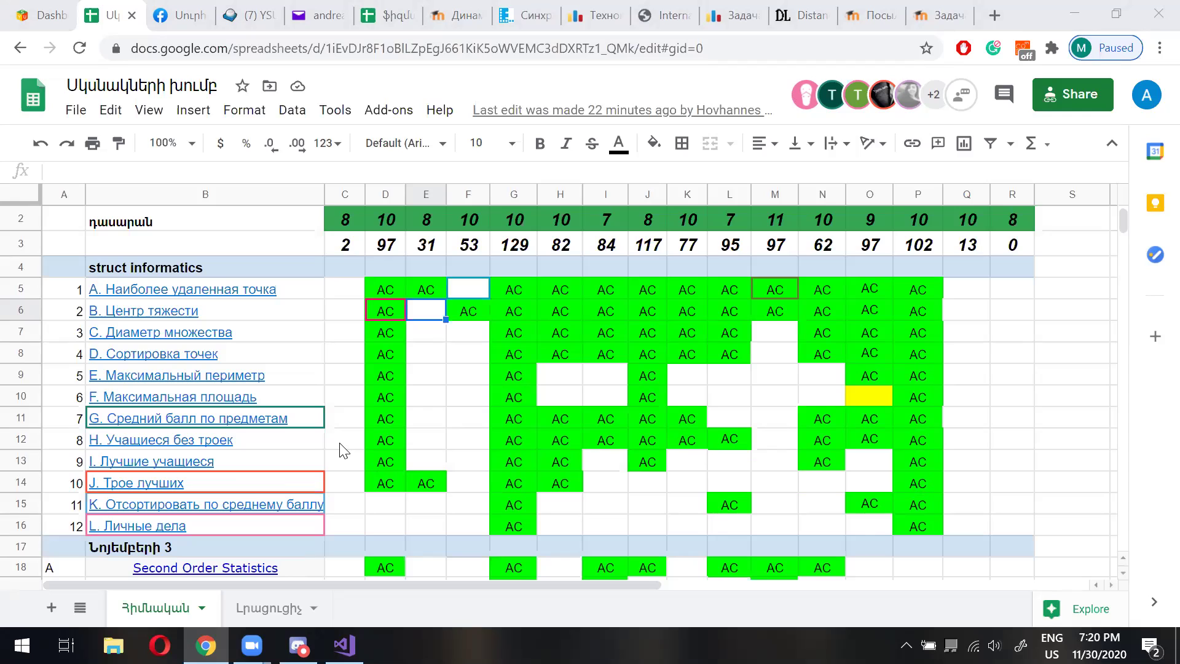
mouse_move(88, 528)
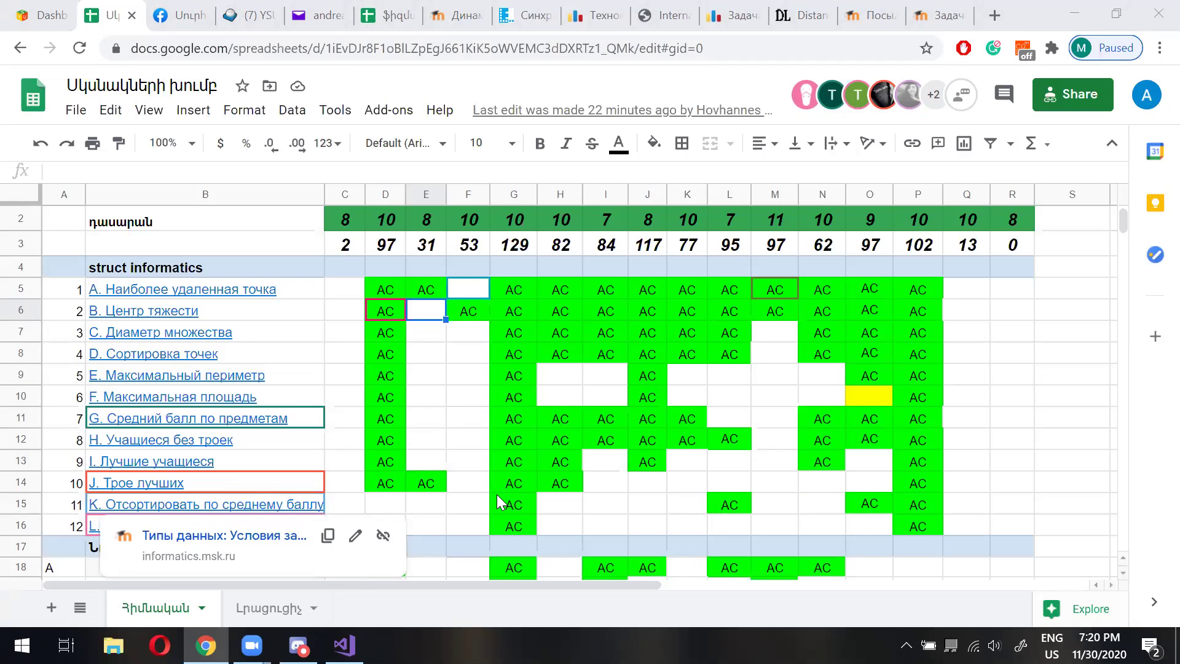
scroll(496, 503, down, 1)
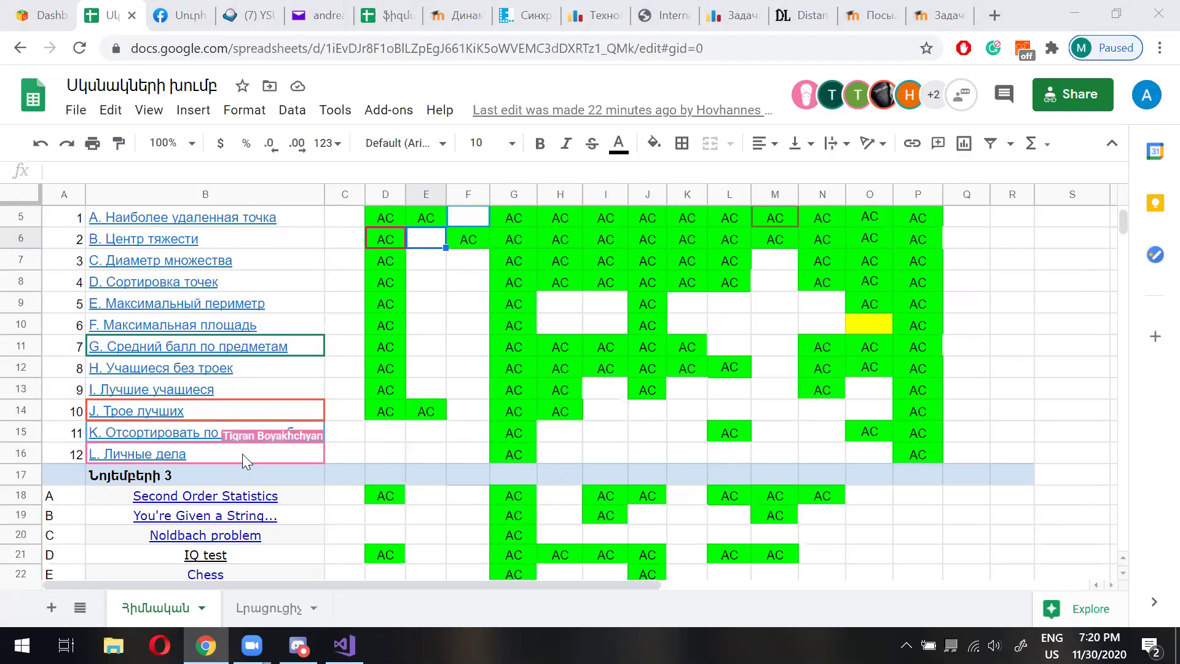
Open the linked problem L. Личные дела from the spreadsheet and read its statement and sample, highlighting the limit 1000 for N.
mouse_move(243, 453)
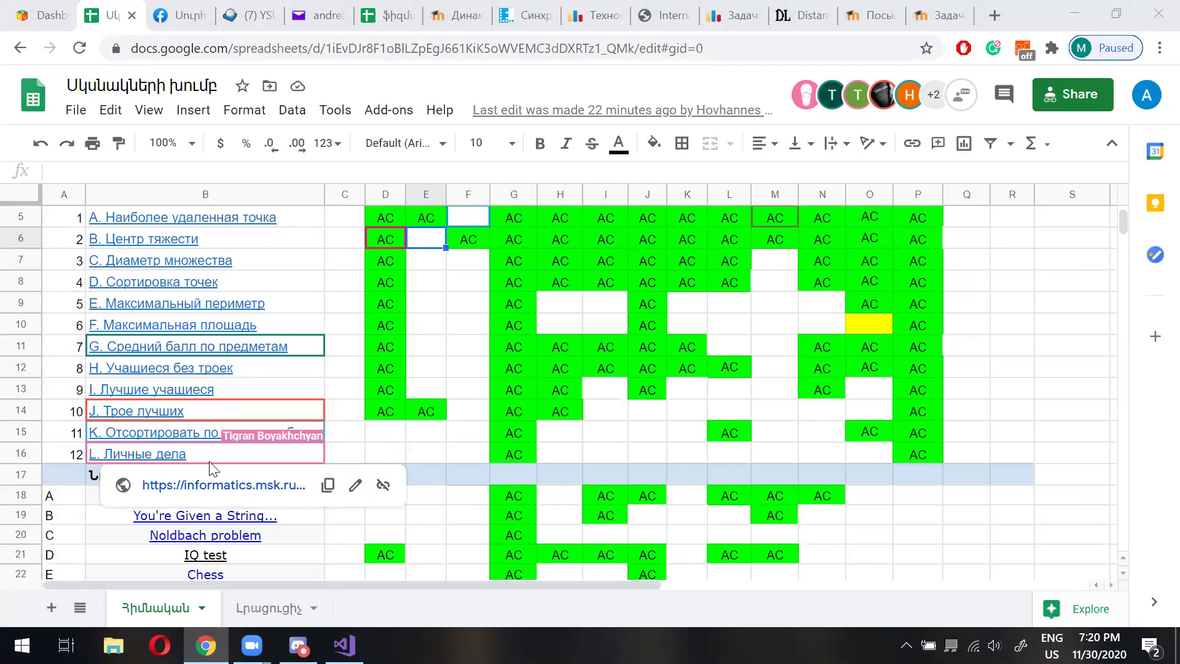
click(164, 458)
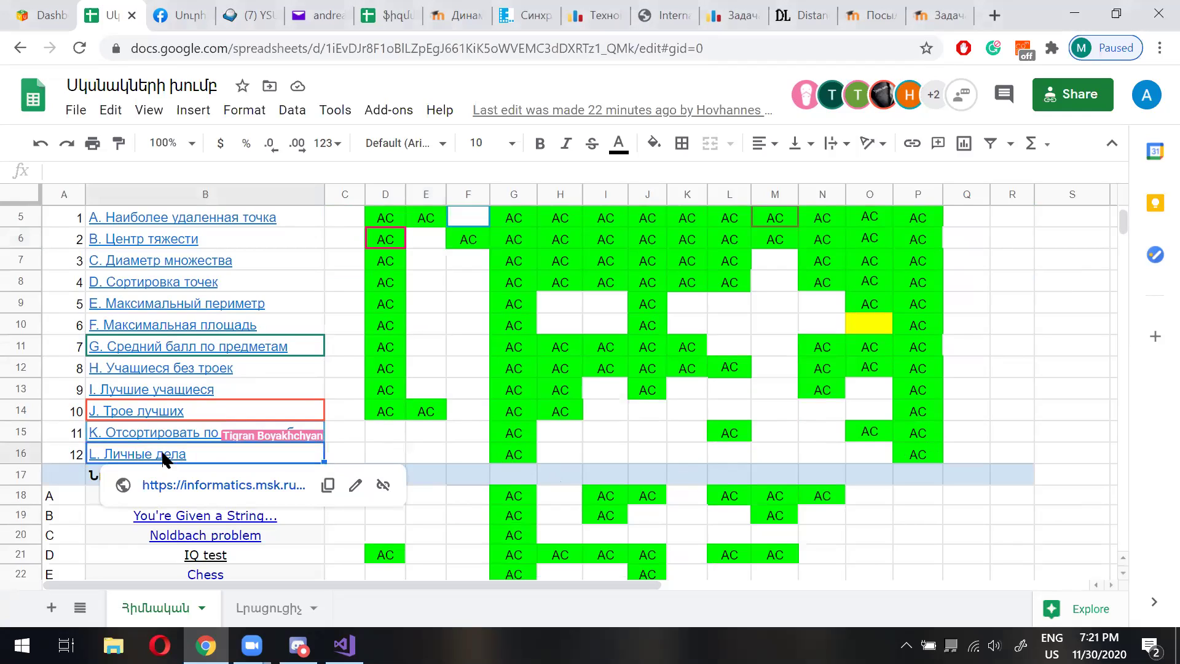
click(215, 485)
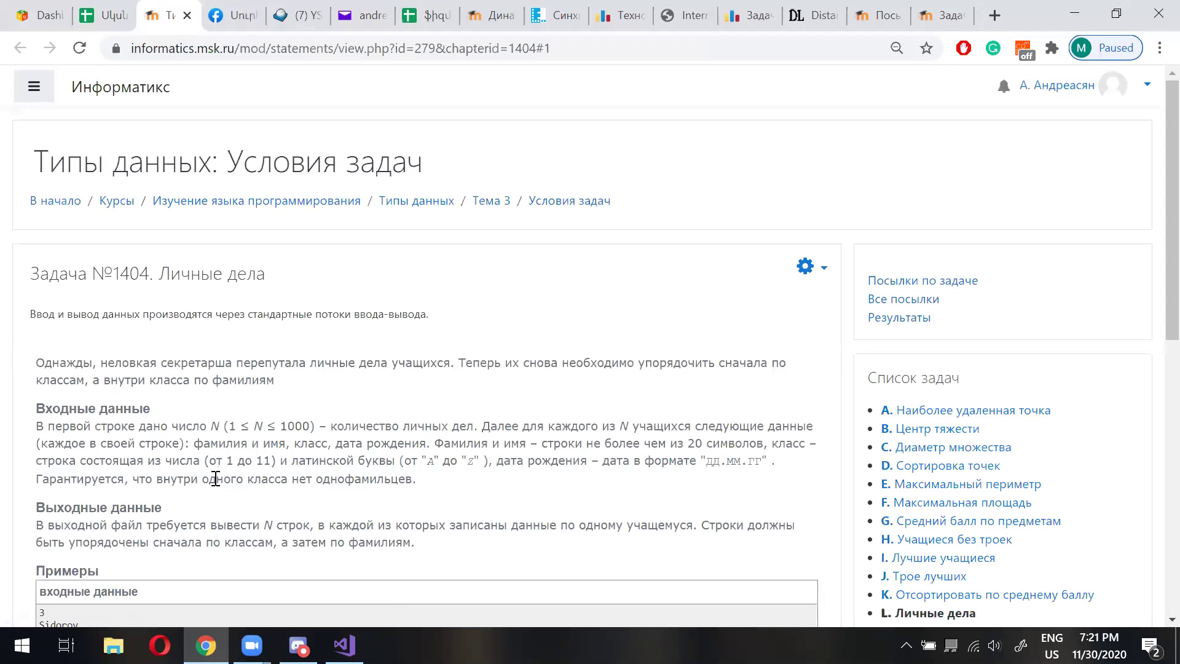
scroll(218, 479, down, 1)
scroll(230, 480, down, 1)
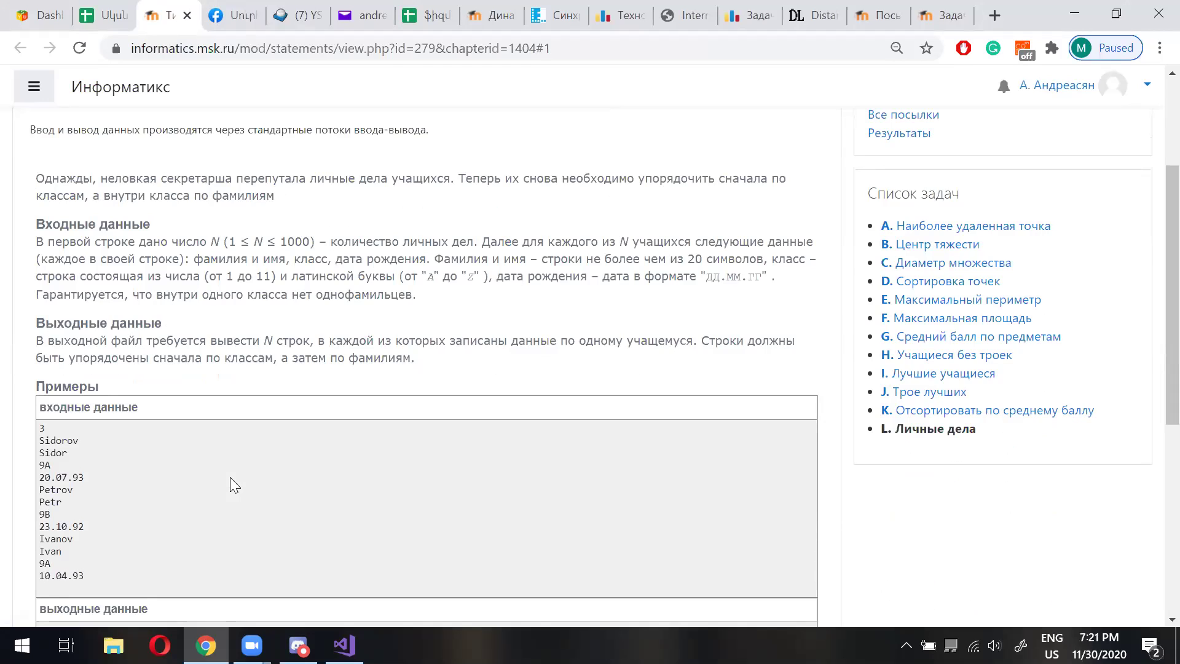
scroll(164, 468, down, 1)
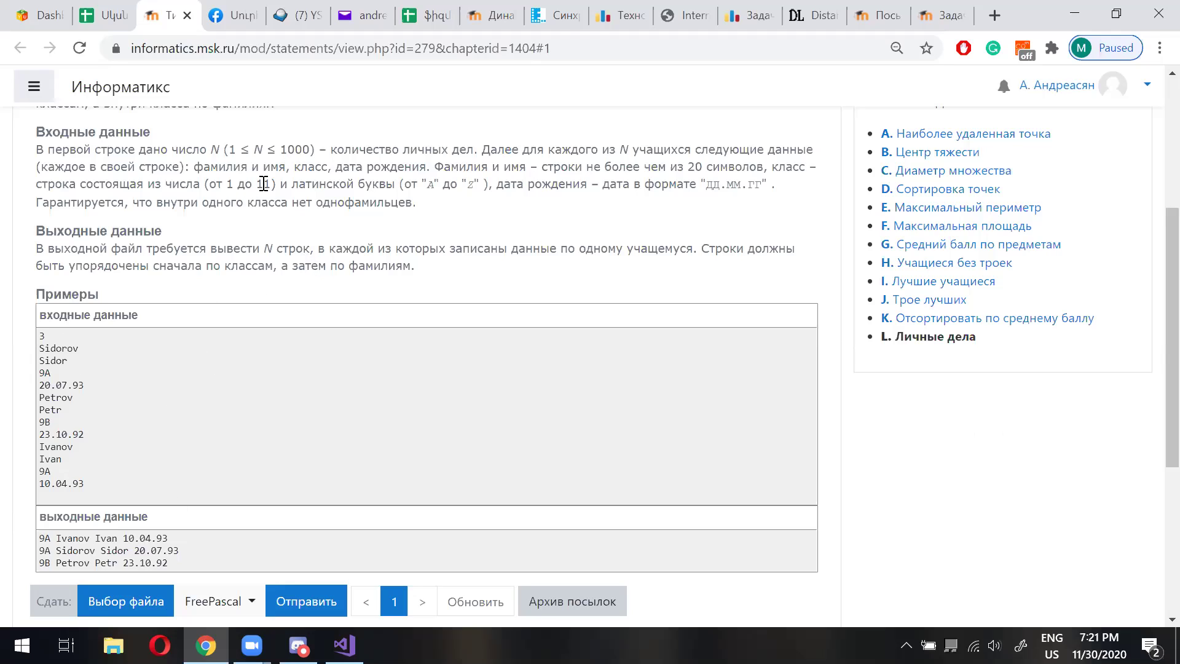
drag(278, 151, 310, 150)
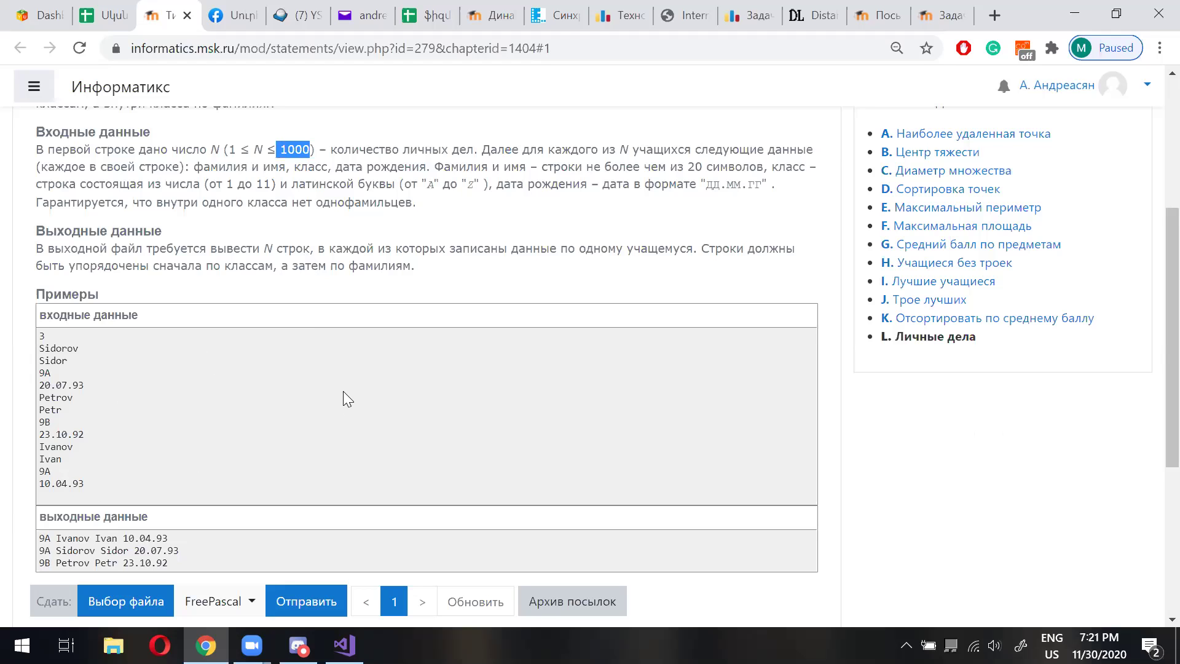
scroll(280, 399, up, 1)
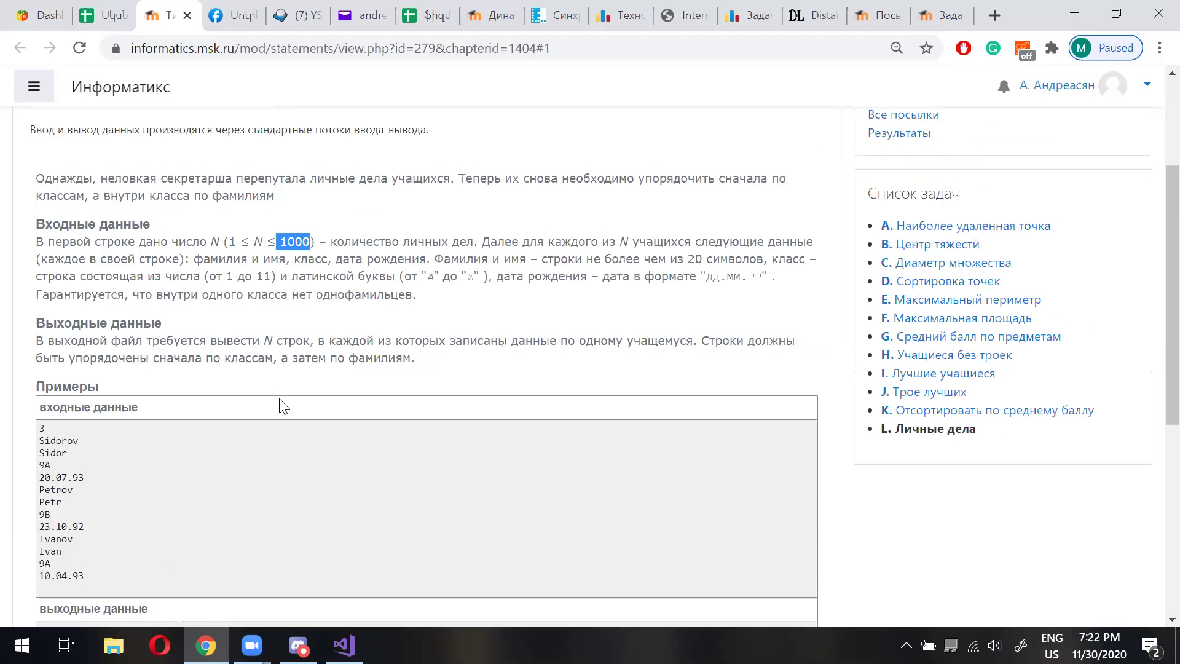
Examine the sample input and output of problem 1404, Личные дела, and reread its statement.
scroll(281, 406, down, 2)
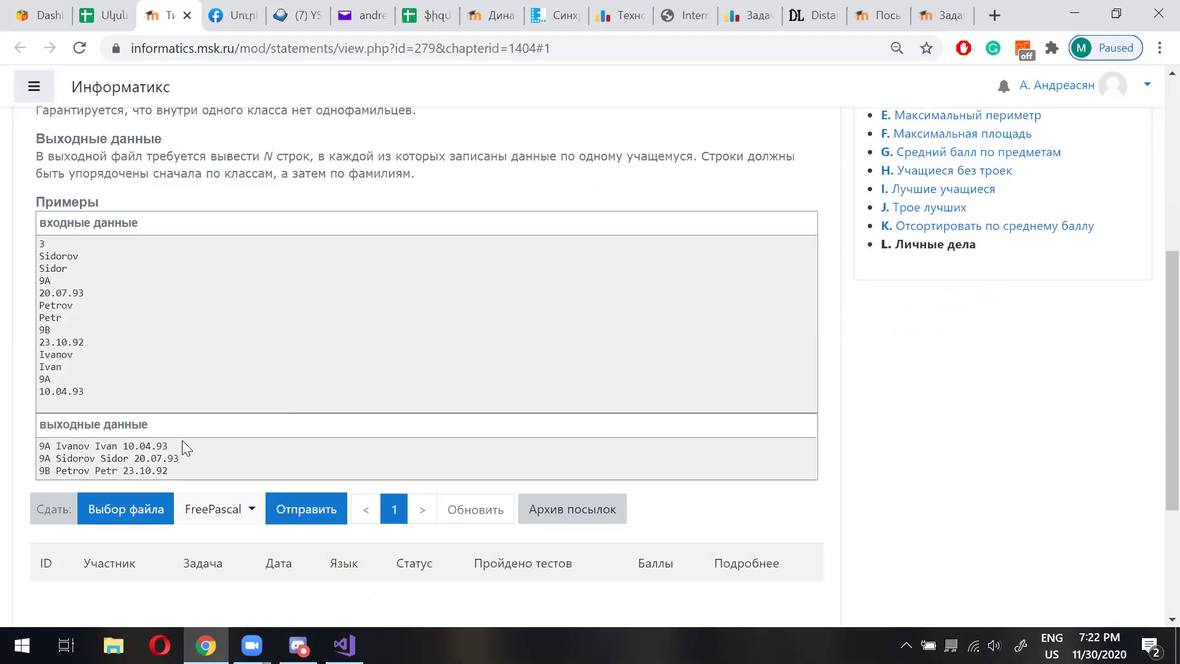
scroll(215, 420, up, 2)
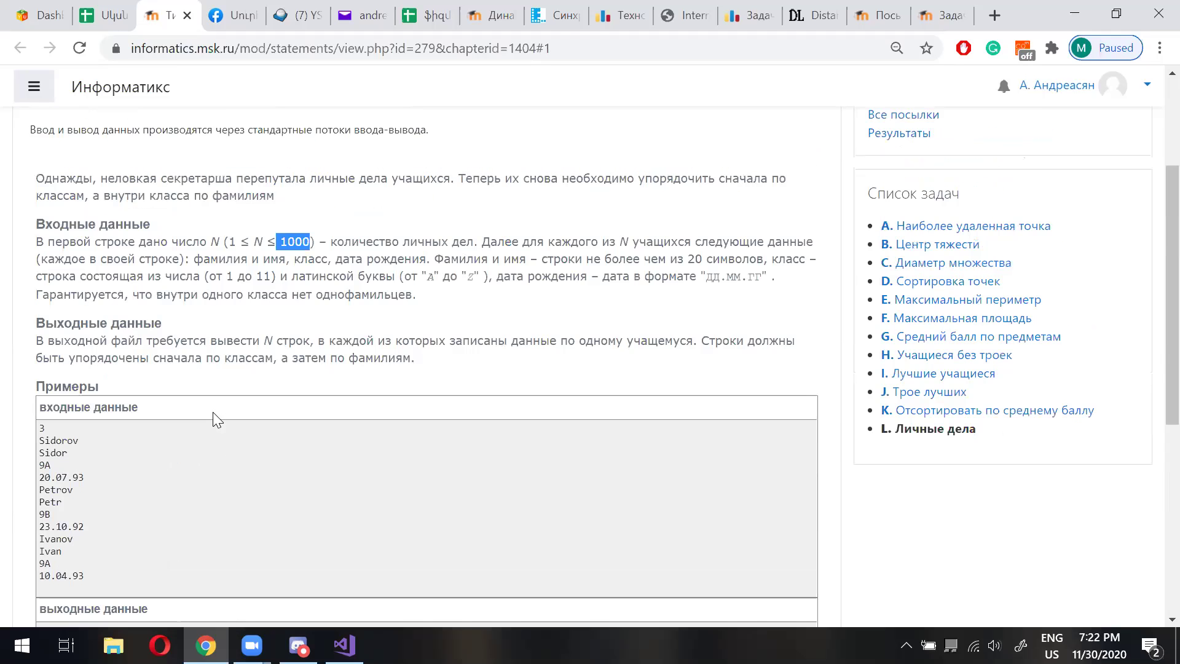
scroll(213, 418, up, 1)
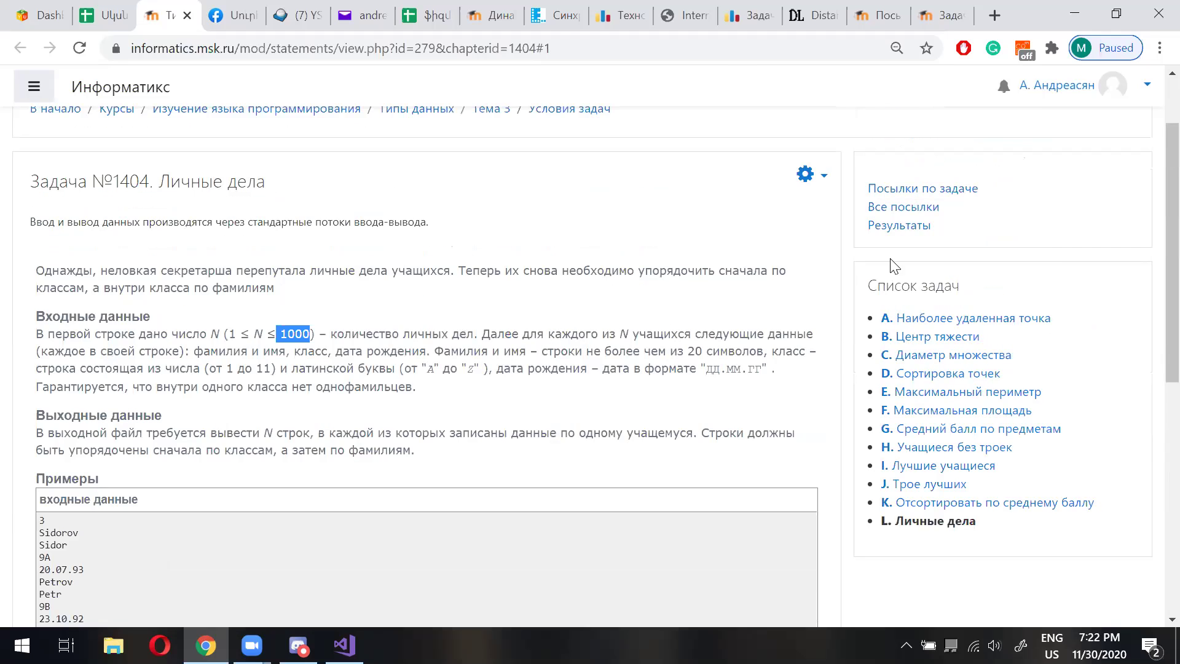
Open the results table for this problem set and restrict it to the Physmath1 group to review the standings.
click(906, 235)
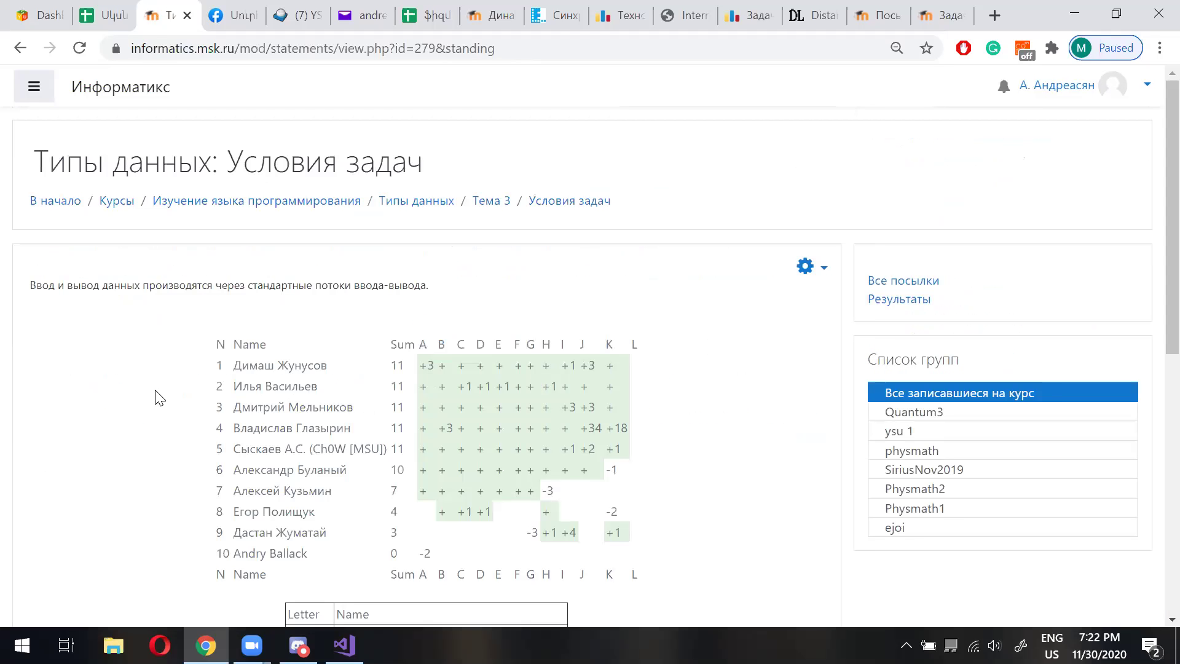
scroll(163, 398, down, 1)
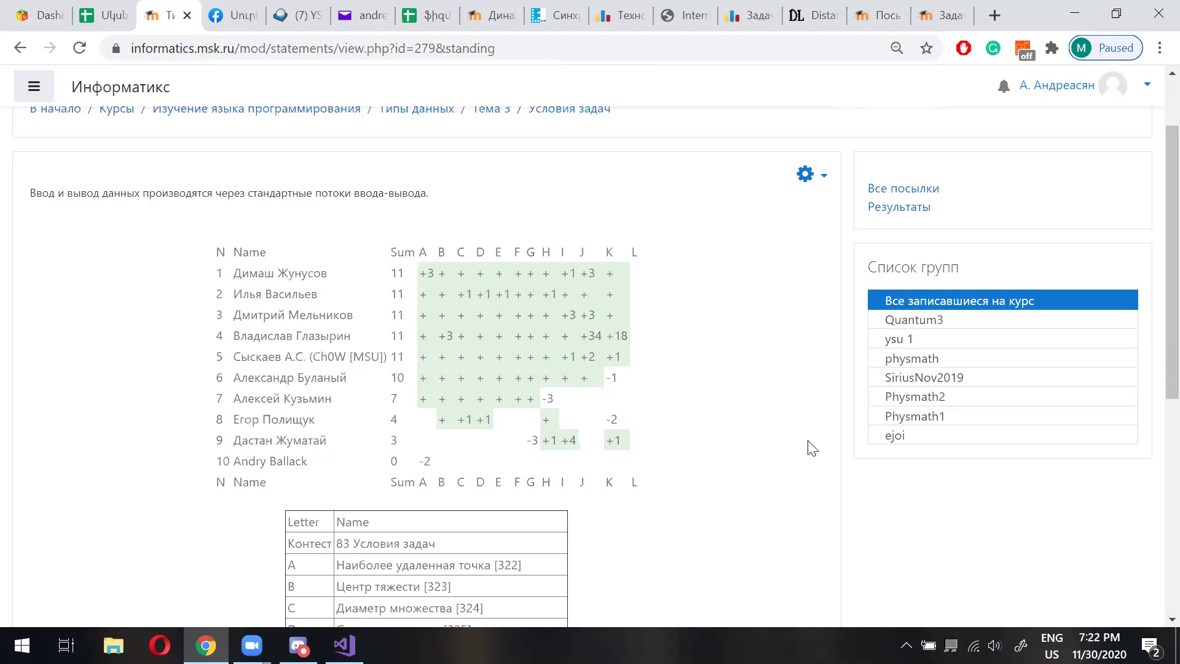
click(943, 416)
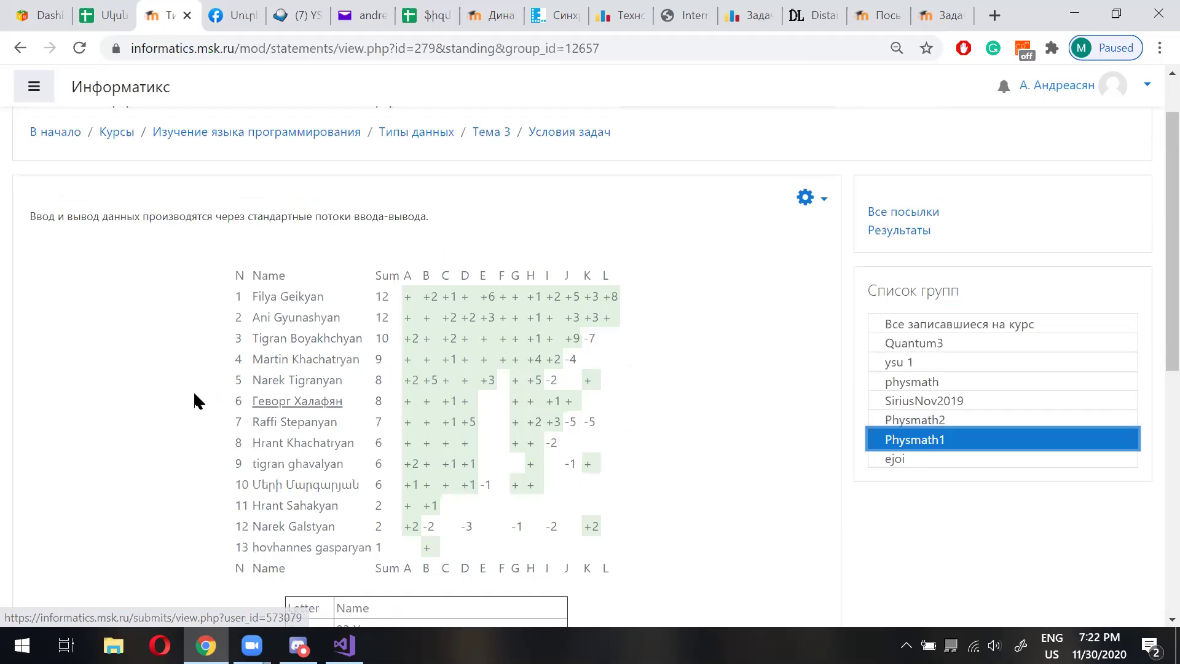
scroll(163, 428, down, 1)
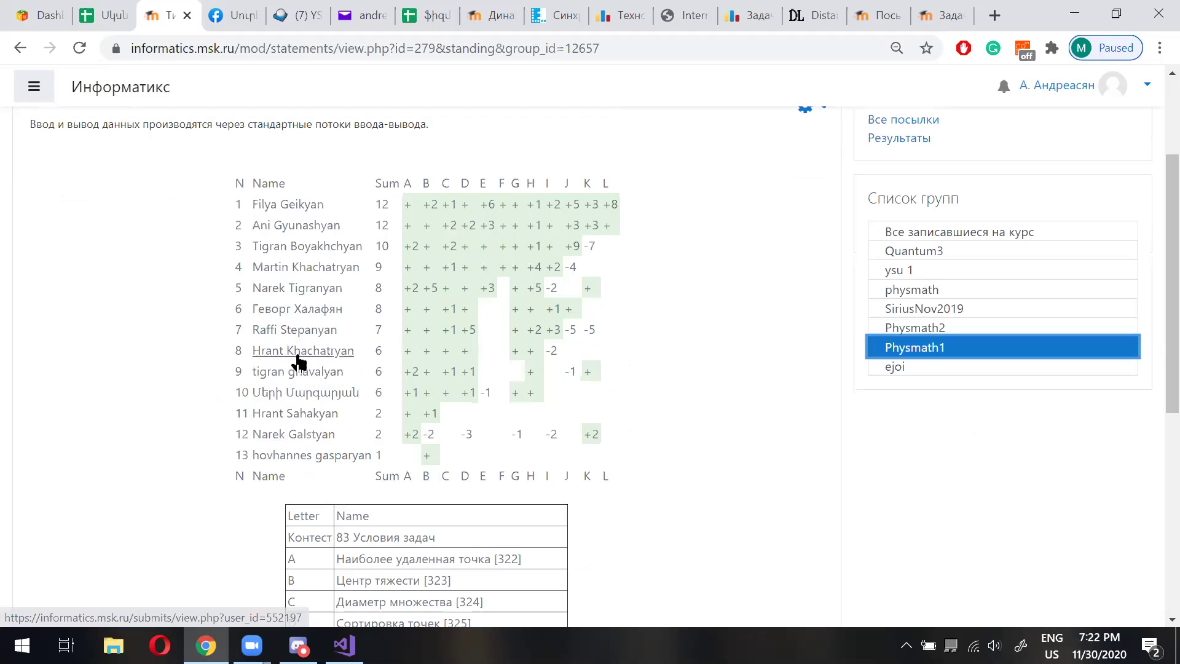
Open the top-ranked student's latest submission for problem 1404 and read its code, from the student struct and comparison operator through main.
click(301, 207)
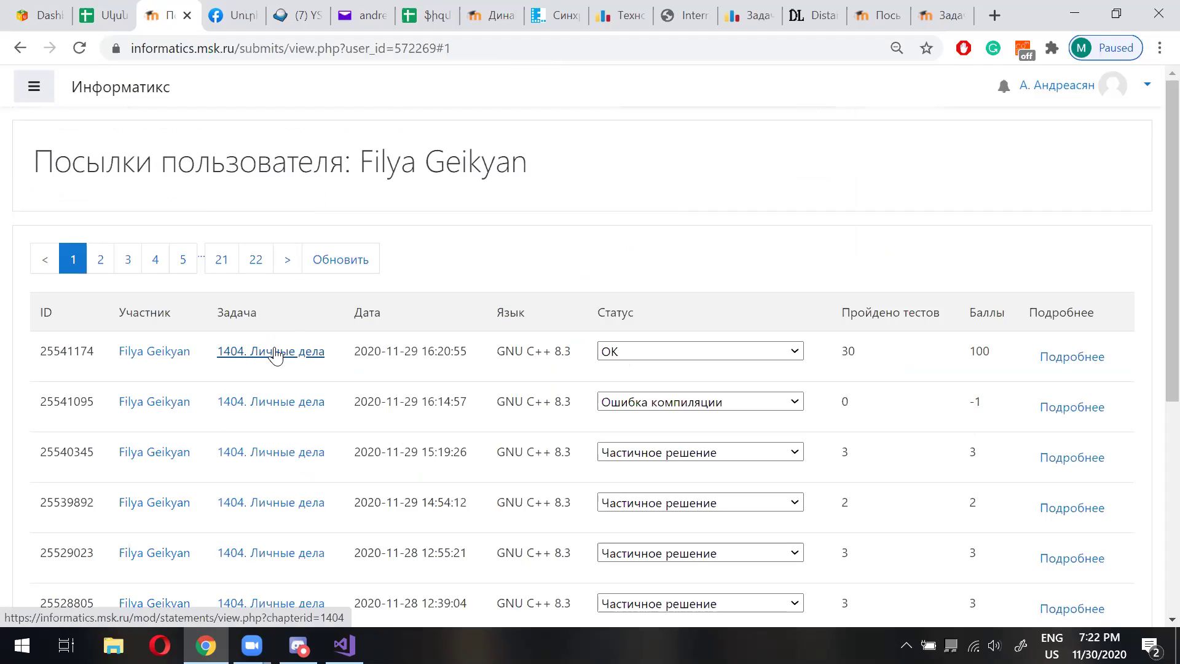
click(1073, 358)
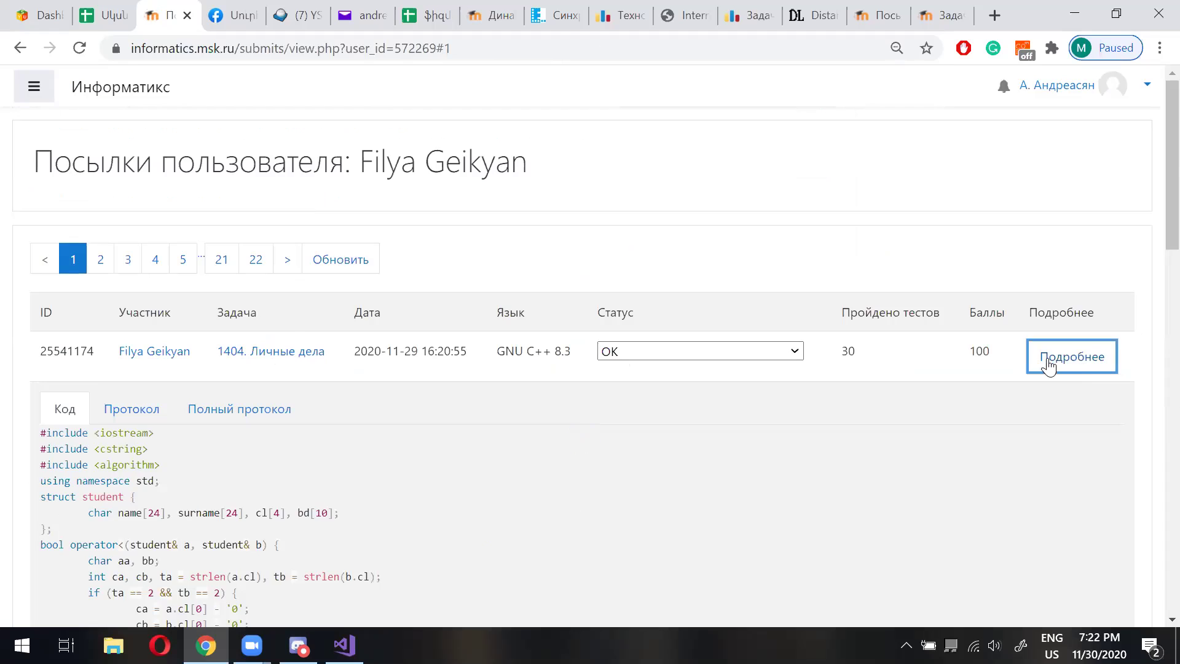
scroll(395, 380, down, 4)
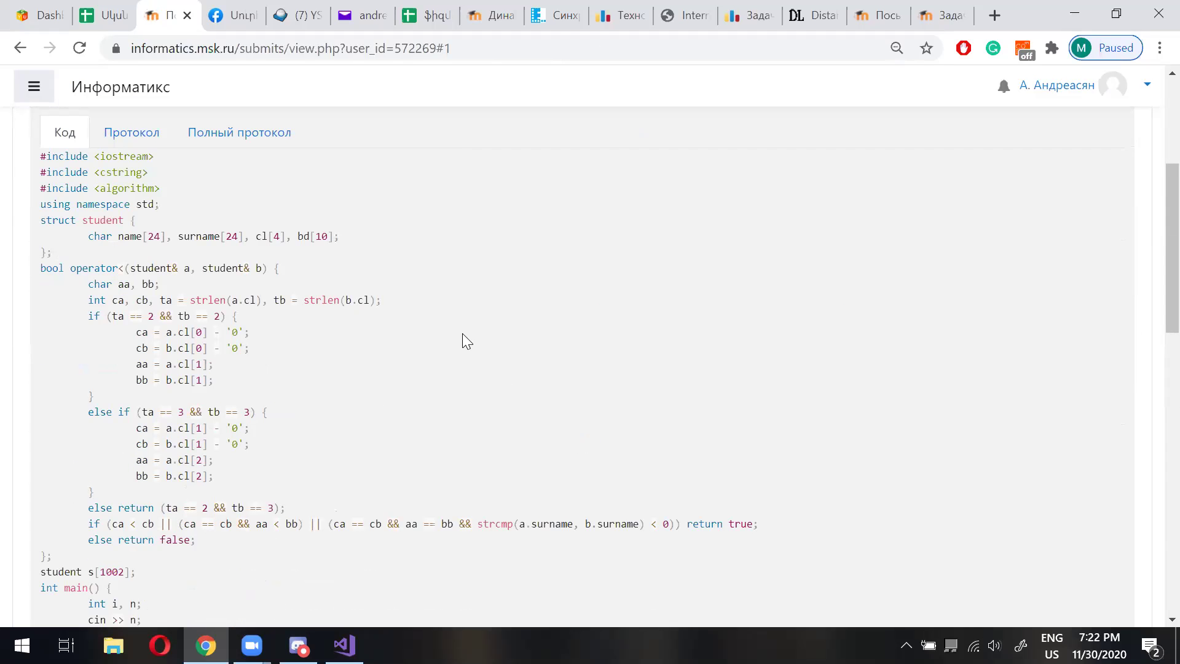
scroll(465, 341, down, 2)
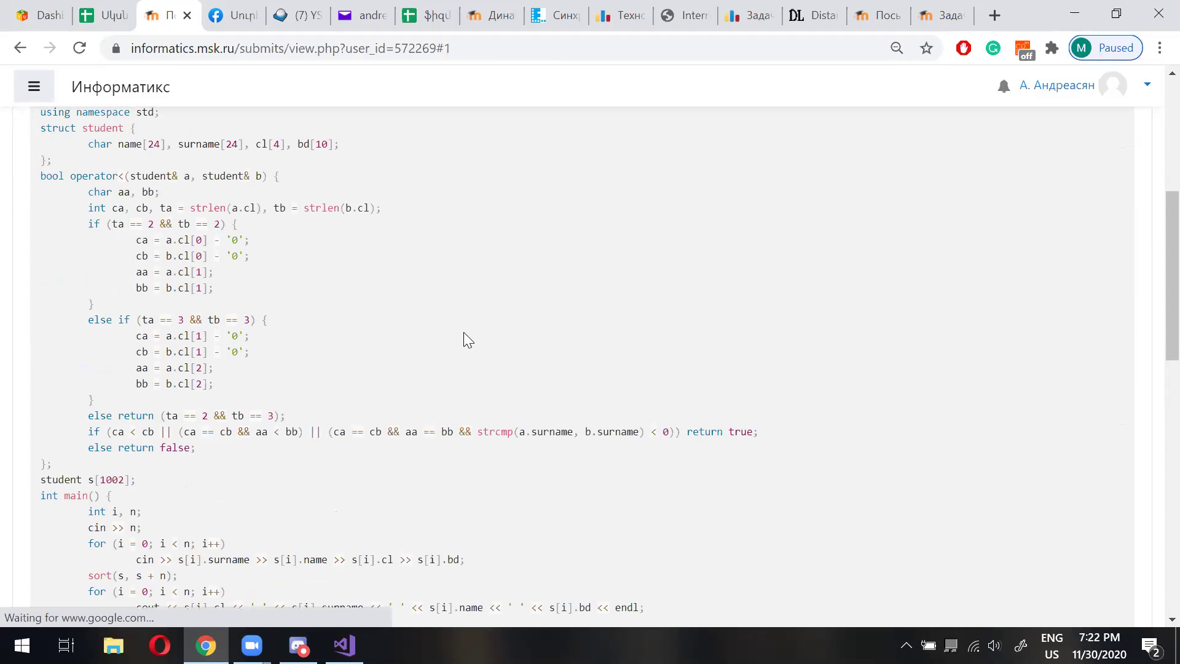
scroll(464, 333, up, 2)
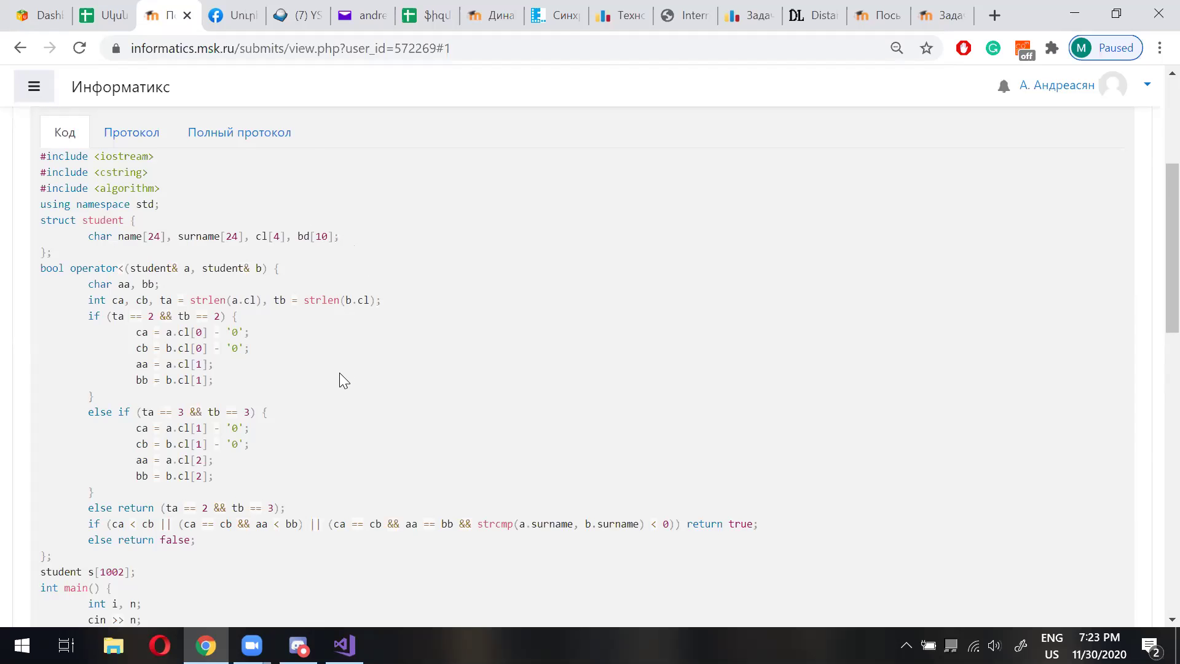
scroll(343, 373, down, 6)
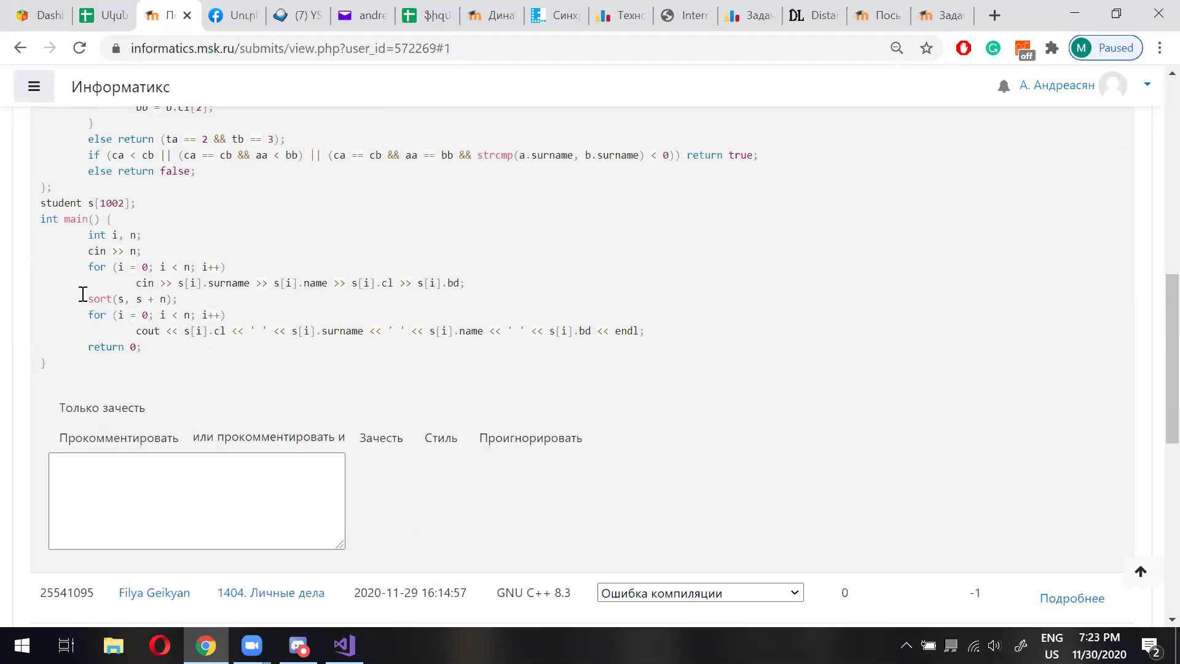
Highlight the line "sort(s, s + n);" in the submitted code and compare it with the includes and the overloaded operator<.
drag(88, 299, 187, 301)
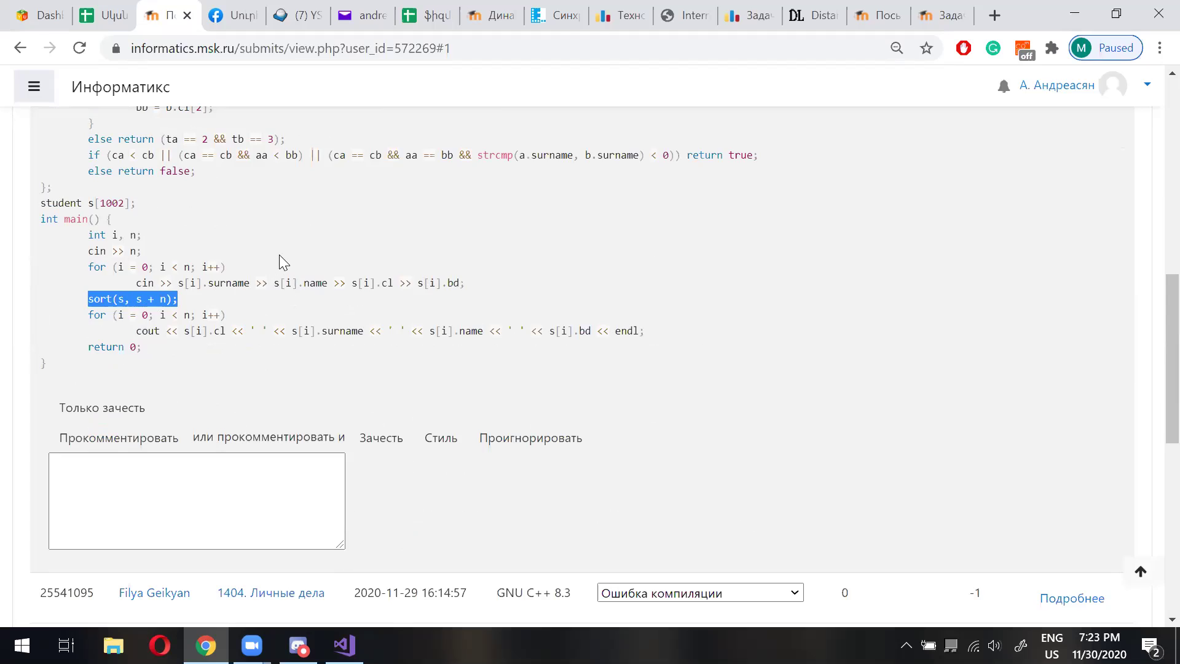
scroll(279, 255, up, 6)
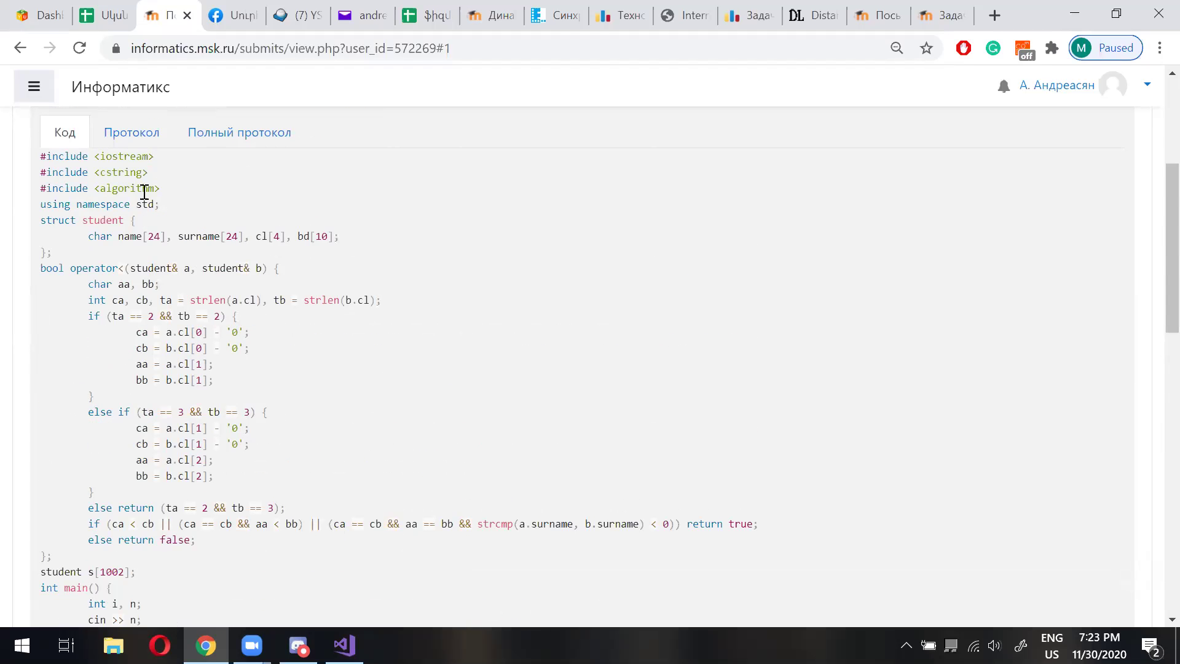
scroll(295, 341, down, 5)
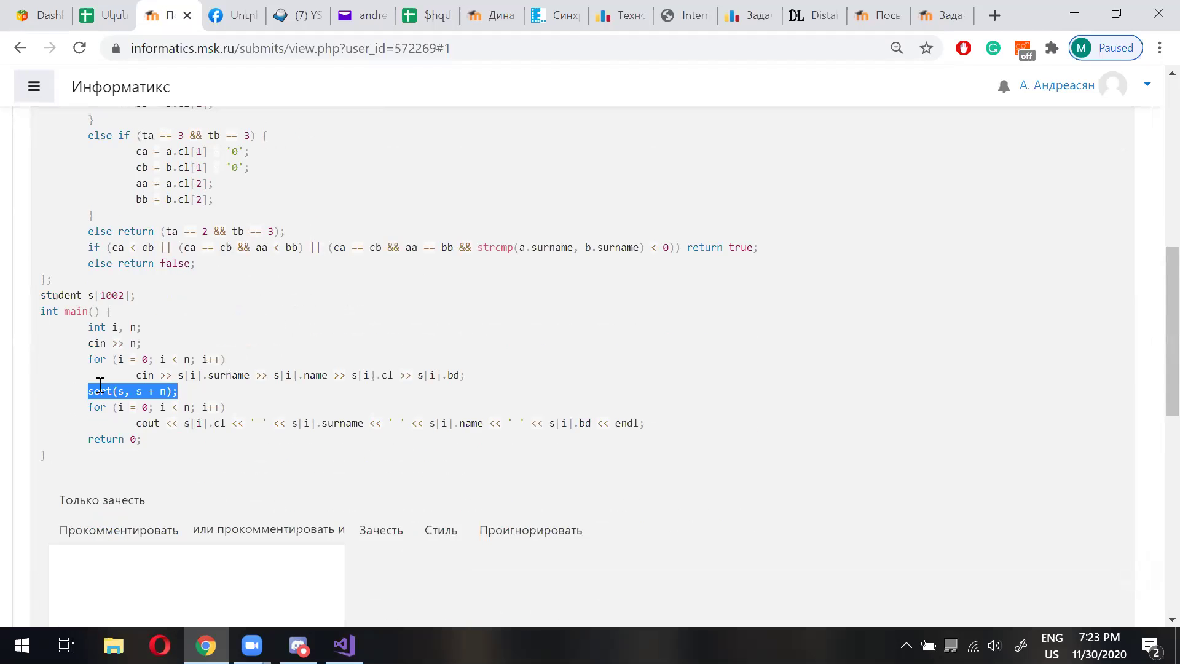